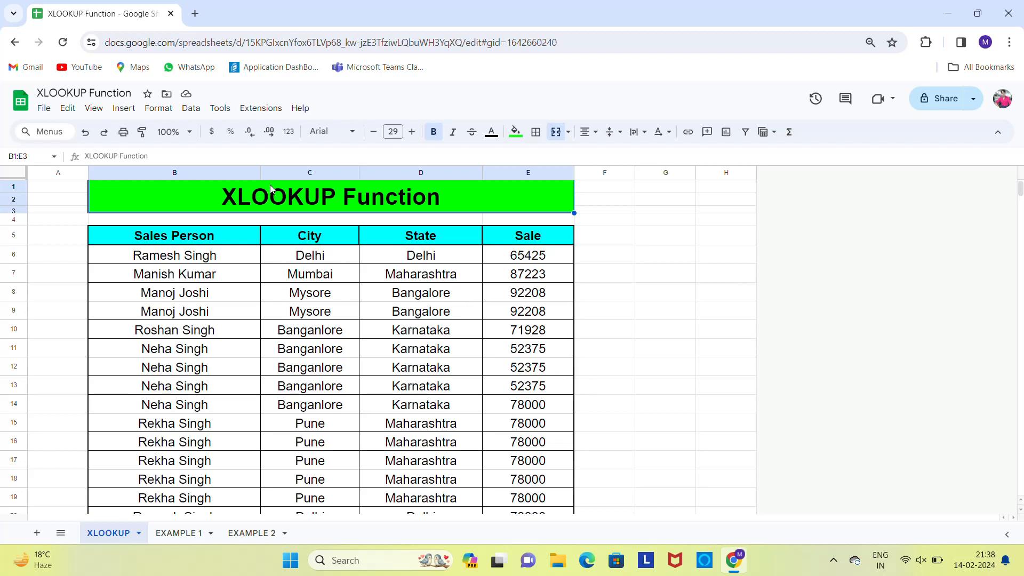
Step: Look over the Sales Person, City, State and Sale headers of the source table on the XLOOKUP sheet
{"action": "key", "text": "ctrl+shift+period"}
{"action": "left_click", "coordinate": [216, 242]}
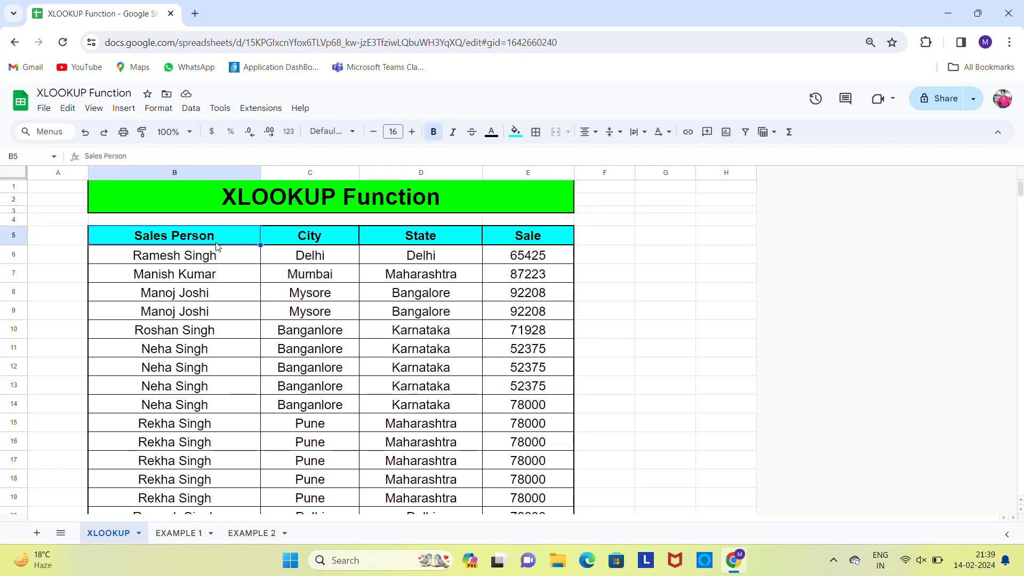
{"action": "left_click", "coordinate": [422, 240]}
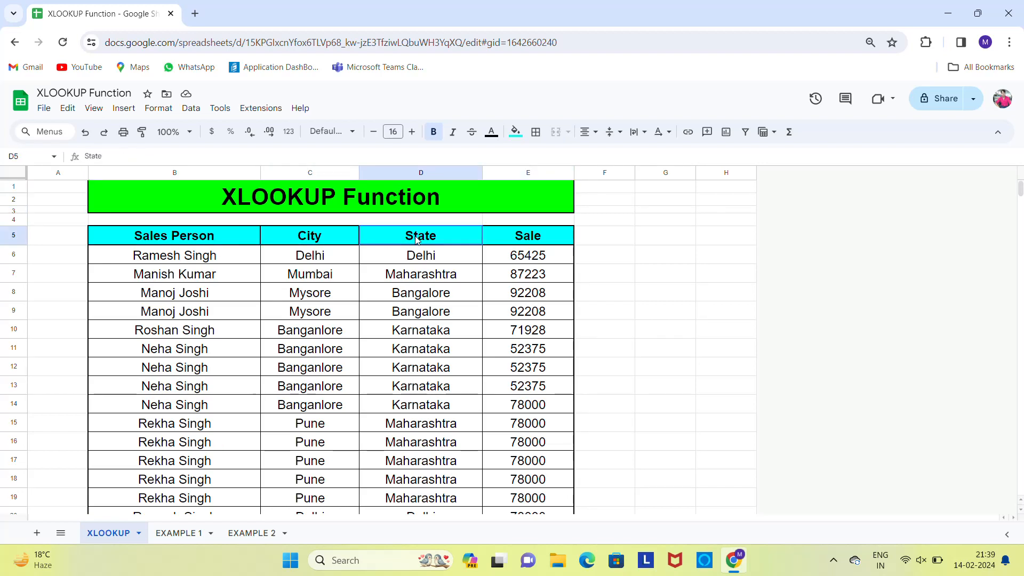
{"action": "left_click", "coordinate": [516, 243]}
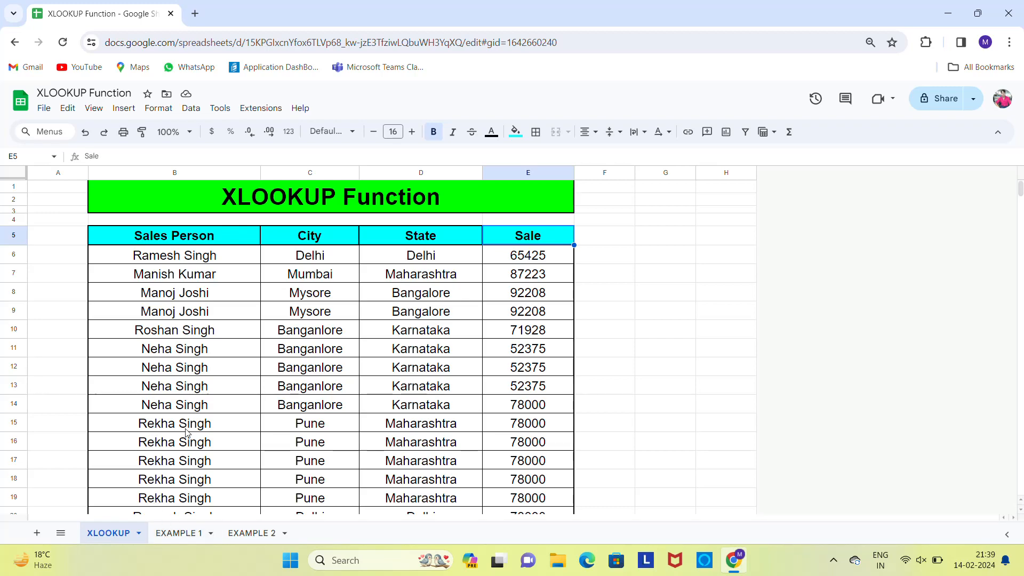
Step: Examine the sales person list and the blank City, State and Sale columns on the EXAMPLE 1 sheet
{"action": "left_click", "coordinate": [178, 531]}
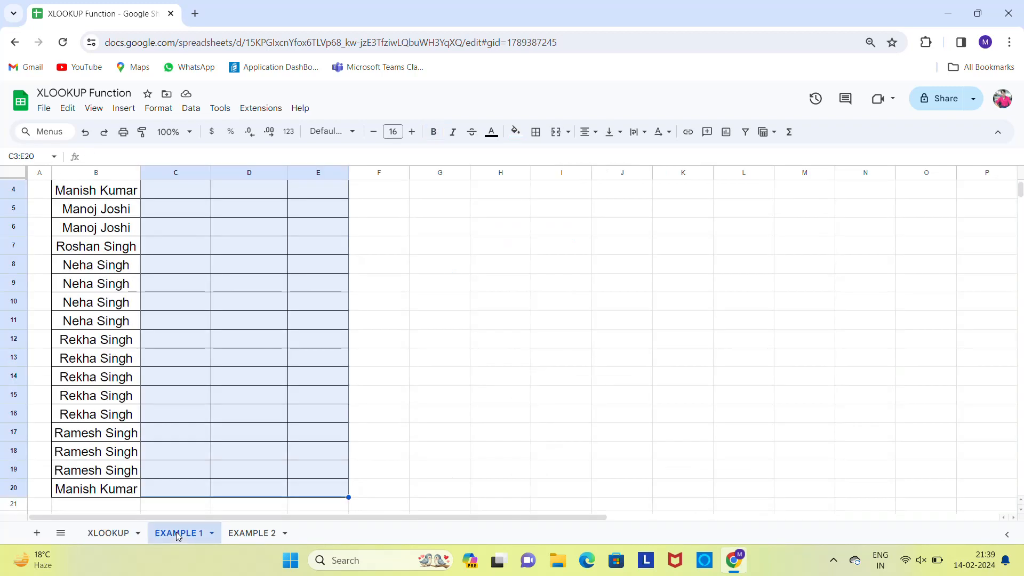
{"action": "left_click", "coordinate": [161, 268]}
{"action": "left_click", "coordinate": [115, 268]}
{"action": "key", "text": "ctrl+Up"}
{"action": "key", "text": "ctrl+Up"}
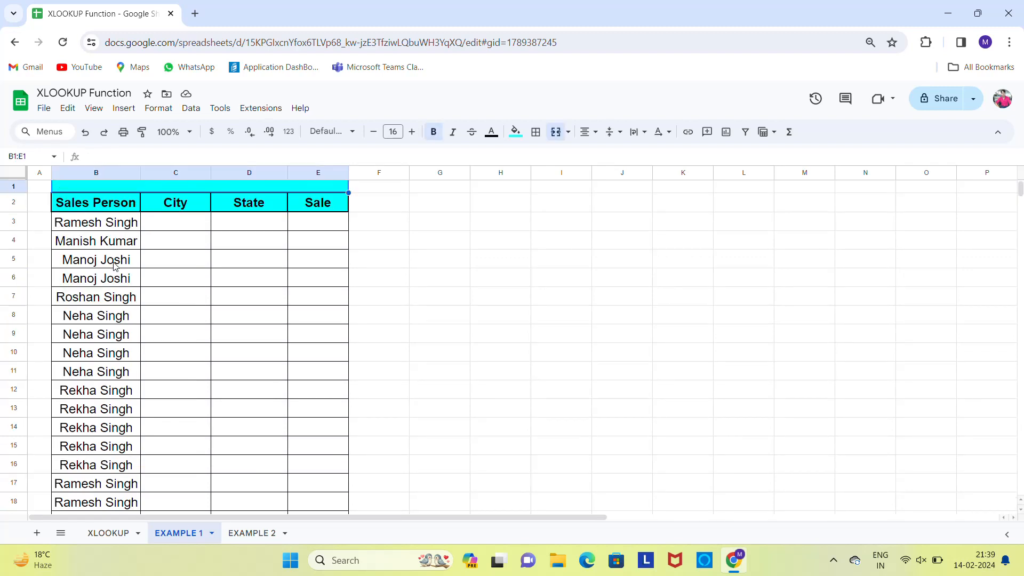
{"action": "key", "text": "Down"}
{"action": "key", "text": "Down"}
{"action": "key", "text": "Right"}
{"action": "key", "text": "Right"}
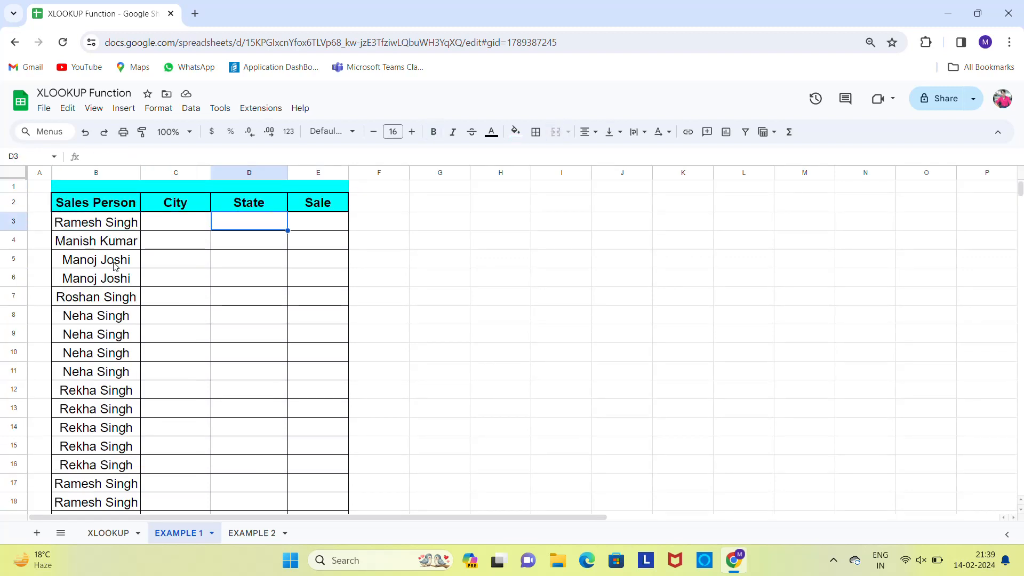
{"action": "key", "text": "Right"}
{"action": "key", "text": "Left"}
{"action": "key", "text": "Left"}
{"action": "key", "text": "Left"}
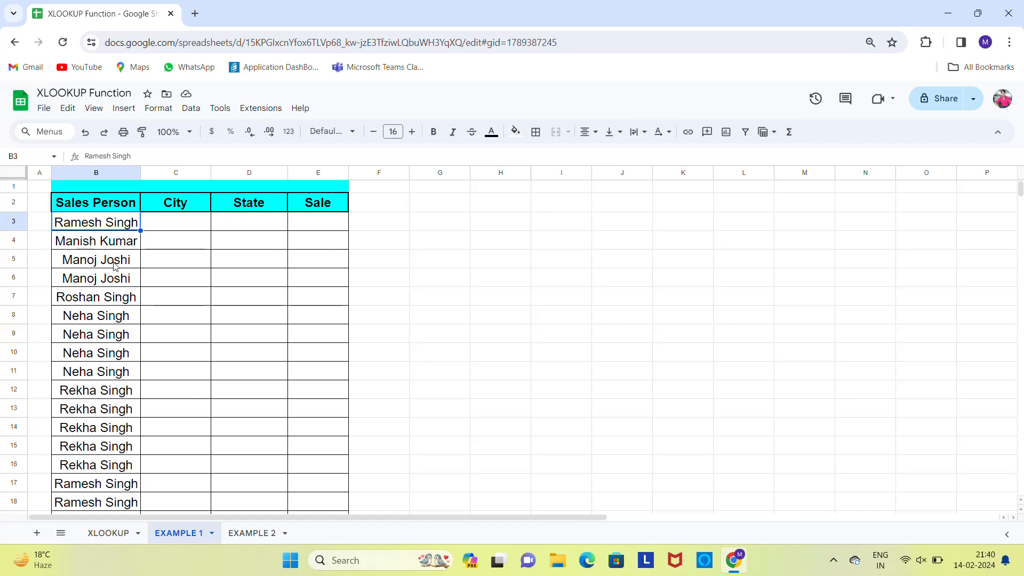
Step: Clear the sales person names in A3:A20 on the EXAMPLE 2 sheet
{"action": "left_click", "coordinate": [247, 533]}
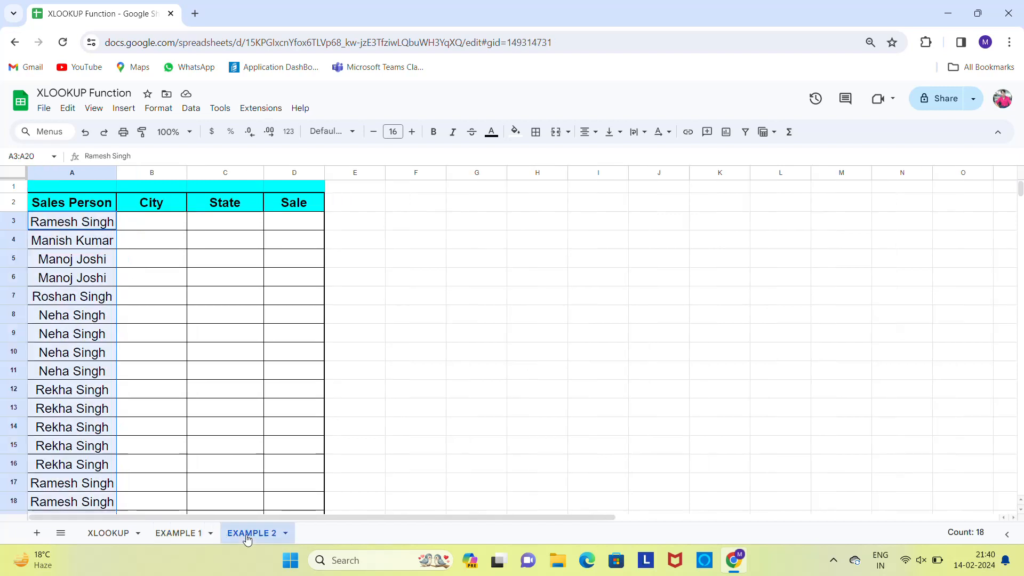
{"action": "left_click", "coordinate": [292, 232]}
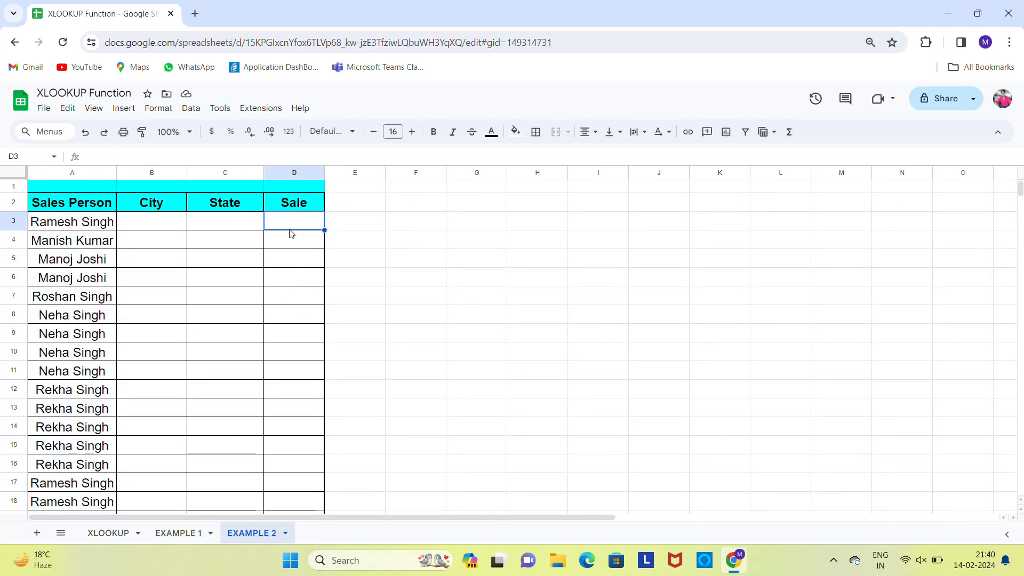
{"action": "left_click", "coordinate": [85, 220]}
{"action": "key", "text": "ctrl+shift+Down"}
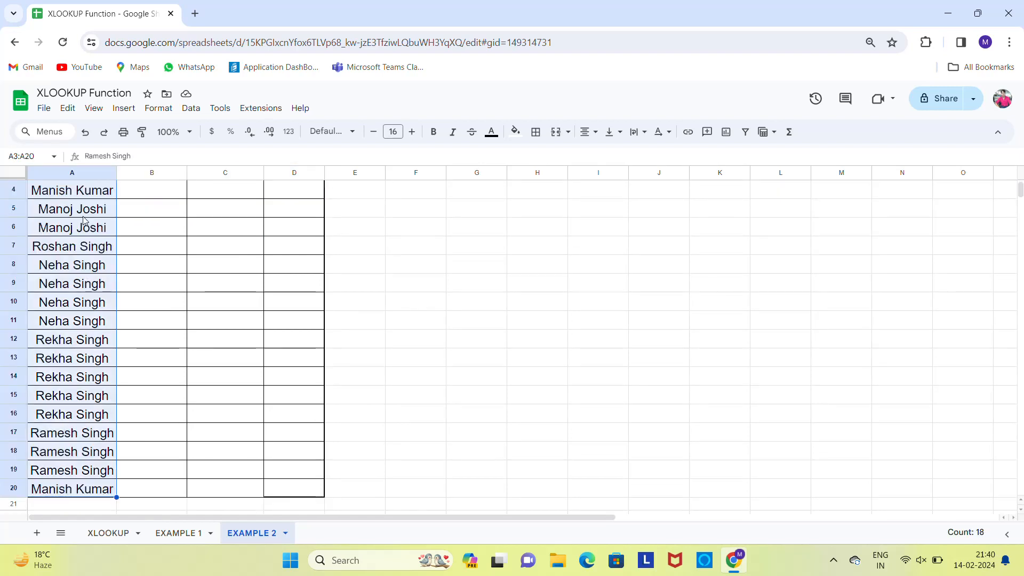
{"action": "key", "text": "Delete"}
{"action": "key", "text": "ctrl+Home"}
{"action": "left_click", "coordinate": [84, 221]}
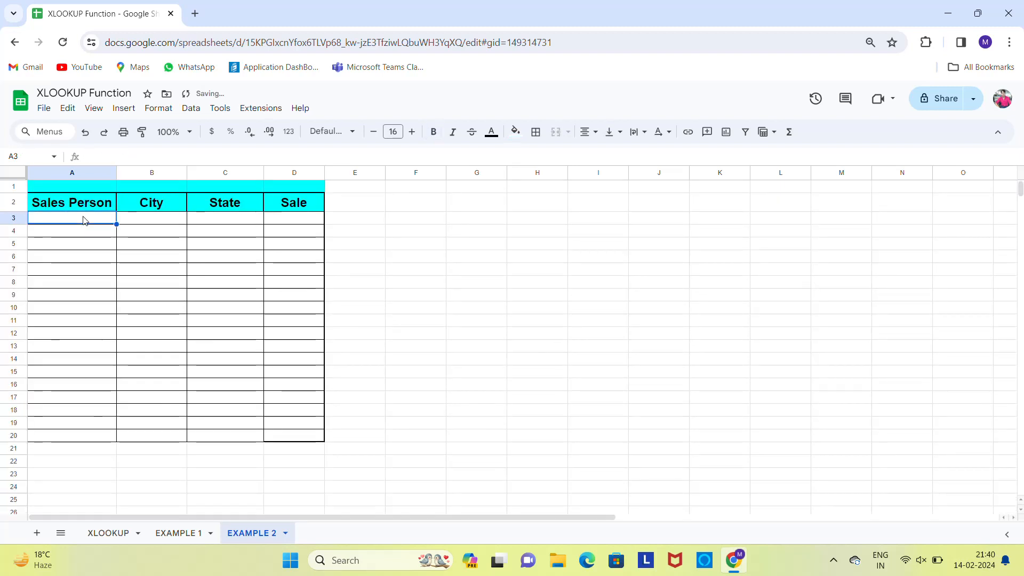
Step: Start an XLOOKUP formula in cell C3 of the EXAMPLE 1 sheet with B3:B20 as the search key
{"action": "left_click", "coordinate": [171, 530]}
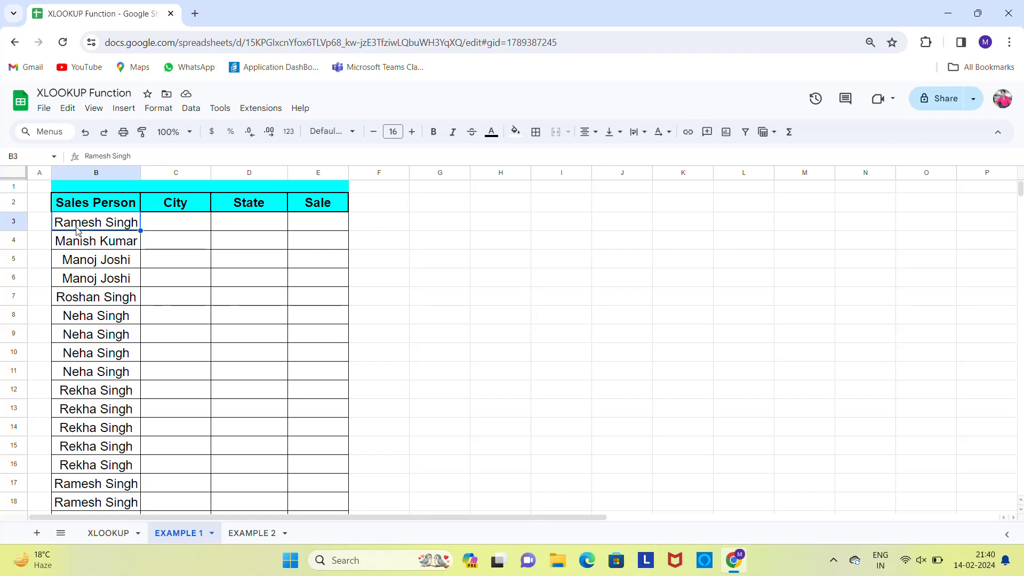
{"action": "key", "text": "Right"}
{"action": "type", "text": "=xl"}
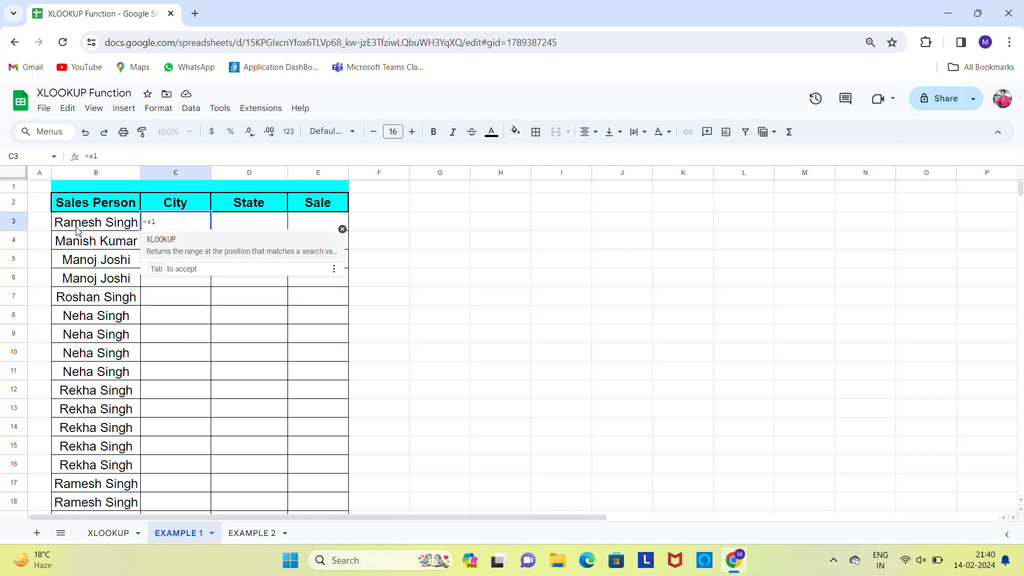
{"action": "key", "text": "Tab"}
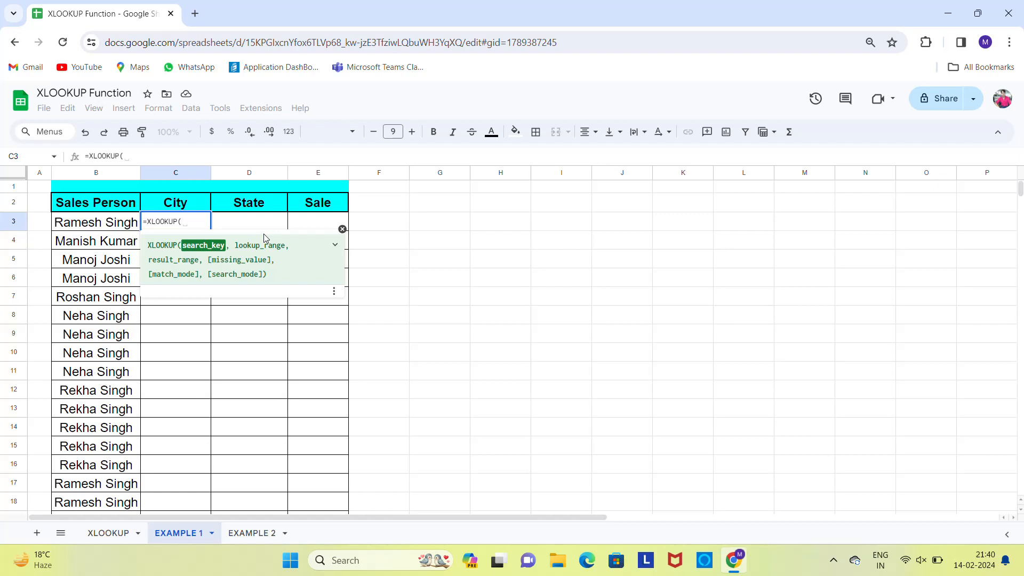
{"action": "left_click", "coordinate": [103, 226]}
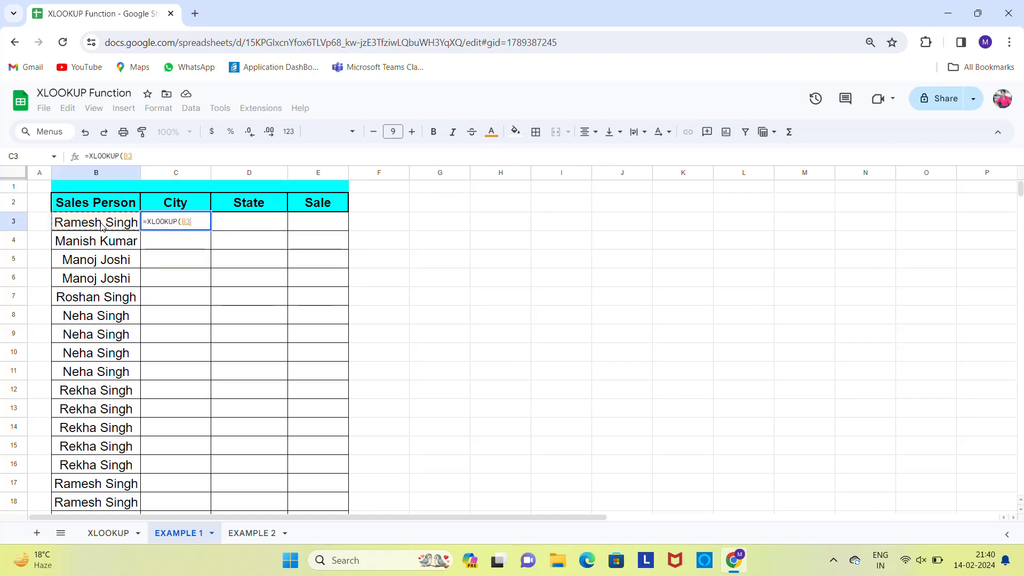
{"action": "key", "text": "ctrl+shift+Down"}
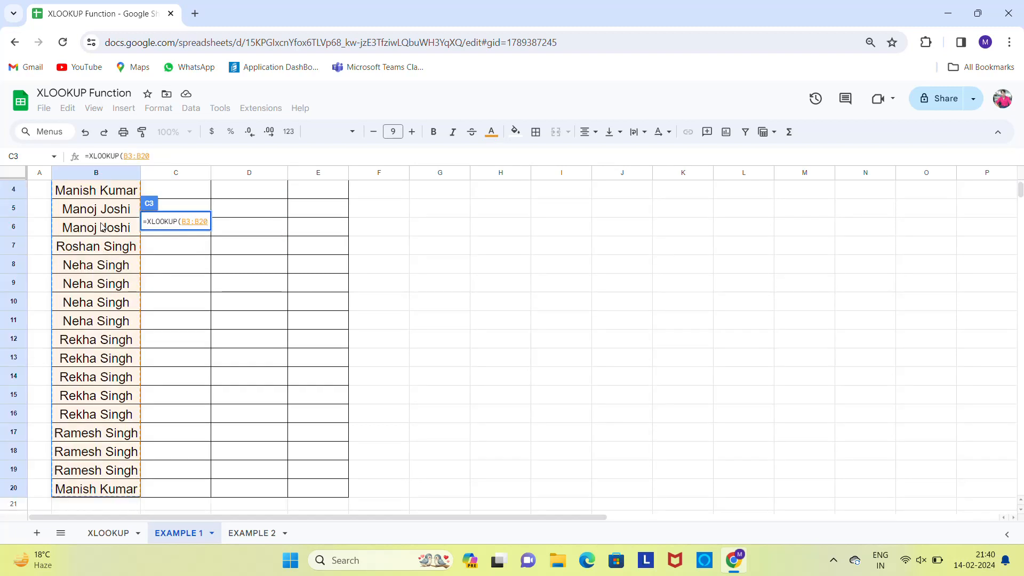
{"action": "type", "text": ","}
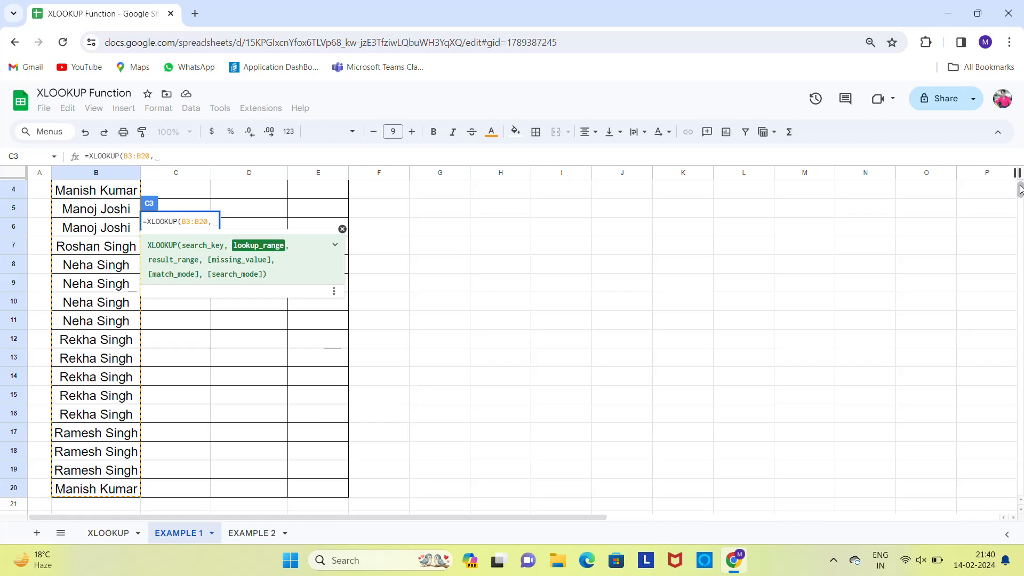
Step: Set the formula's lookup range to the Sales Person column B6:B23 on the XLOOKUP sheet
{"action": "scroll", "coordinate": [1020, 189], "scroll_direction": "up", "scroll_amount": 3}
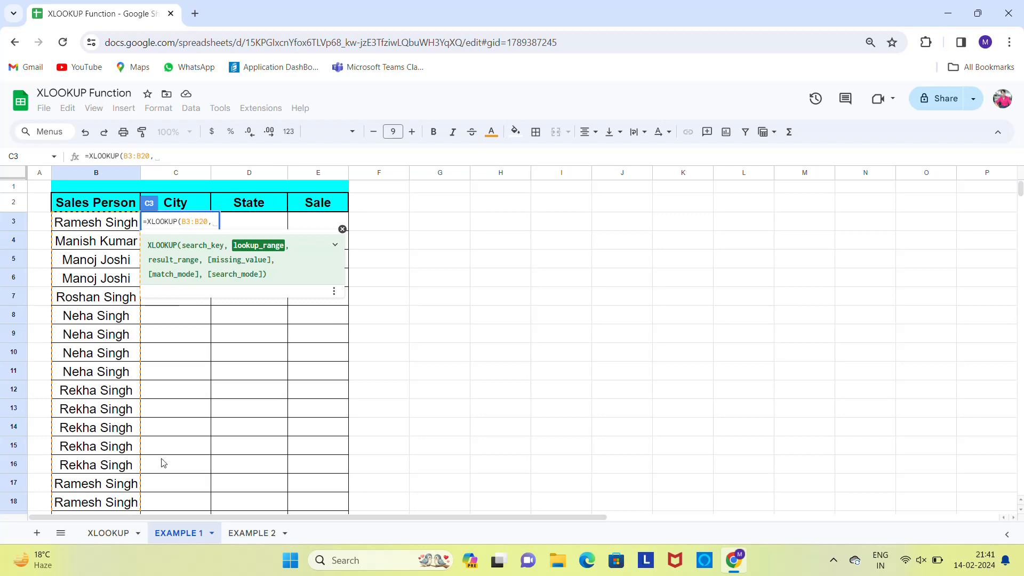
{"action": "left_click", "coordinate": [114, 535]}
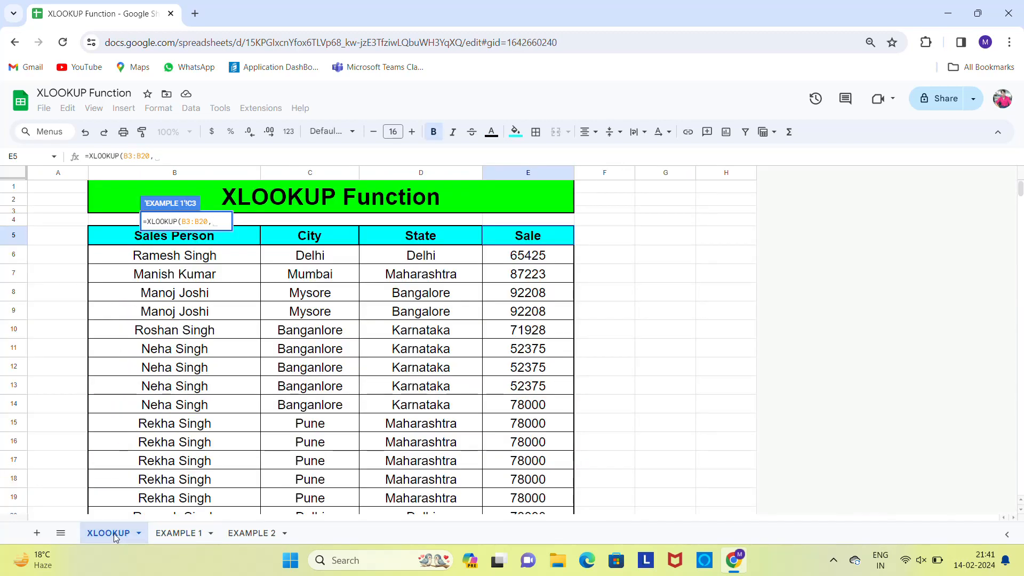
{"action": "left_click", "coordinate": [189, 262]}
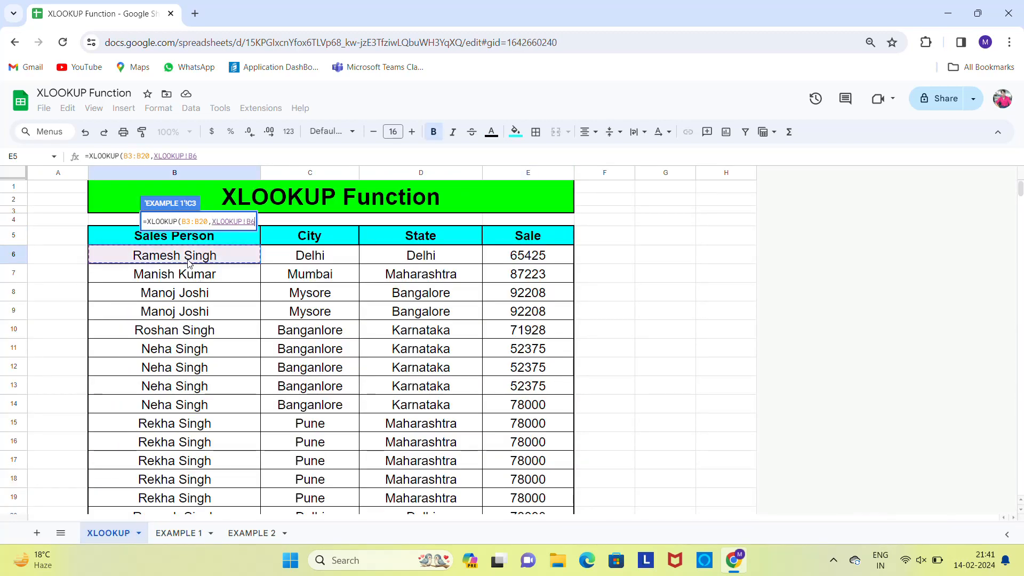
{"action": "key", "text": "shift+Right"}
{"action": "key", "text": "shift+Right"}
{"action": "key", "text": "shift+Right"}
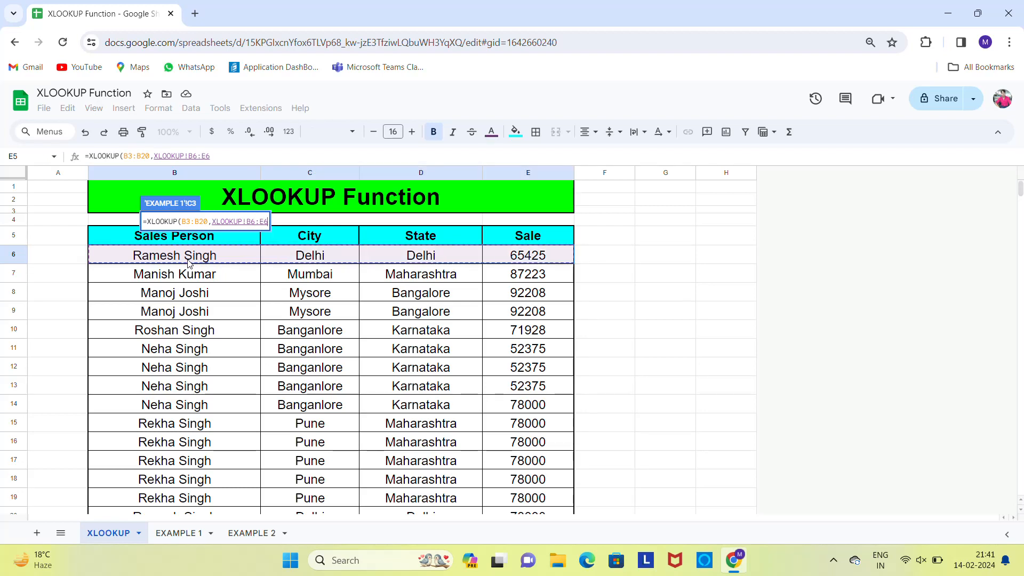
{"action": "key", "text": "shift+Left"}
{"action": "key", "text": "shift+Left"}
{"action": "key", "text": "shift+Left"}
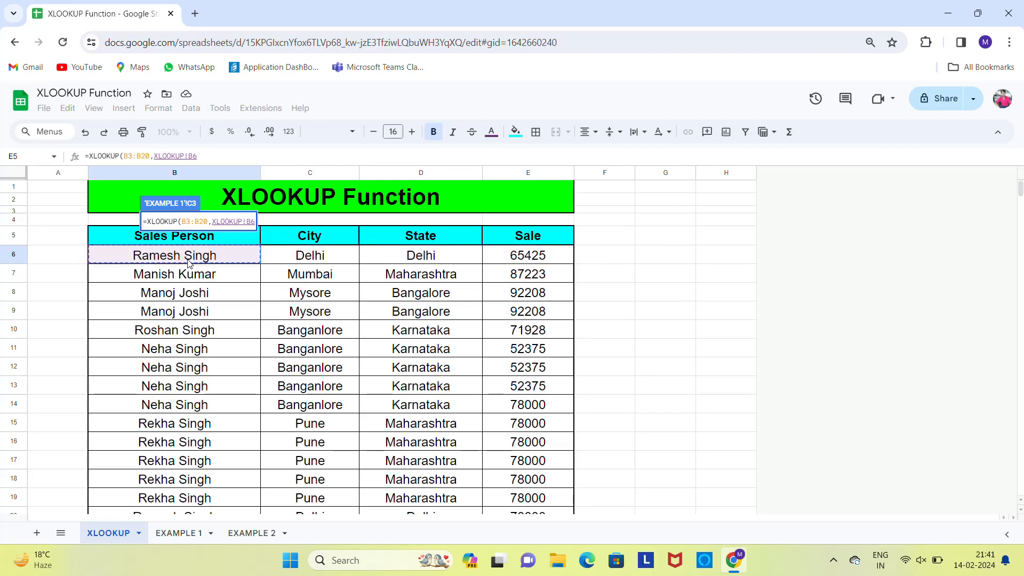
{"action": "key", "text": "Right"}
{"action": "key", "text": "Right"}
{"action": "key", "text": "Right"}
{"action": "key", "text": "Left"}
{"action": "key", "text": "Left"}
{"action": "key", "text": "Left"}
{"action": "key", "text": "ctrl+shift+Down"}
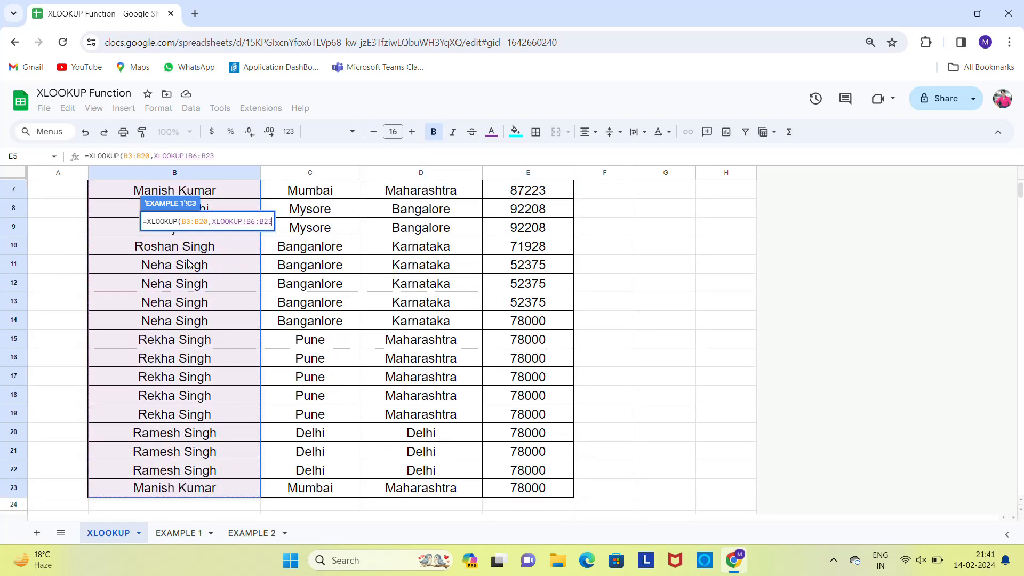
{"action": "type", "text": ","}
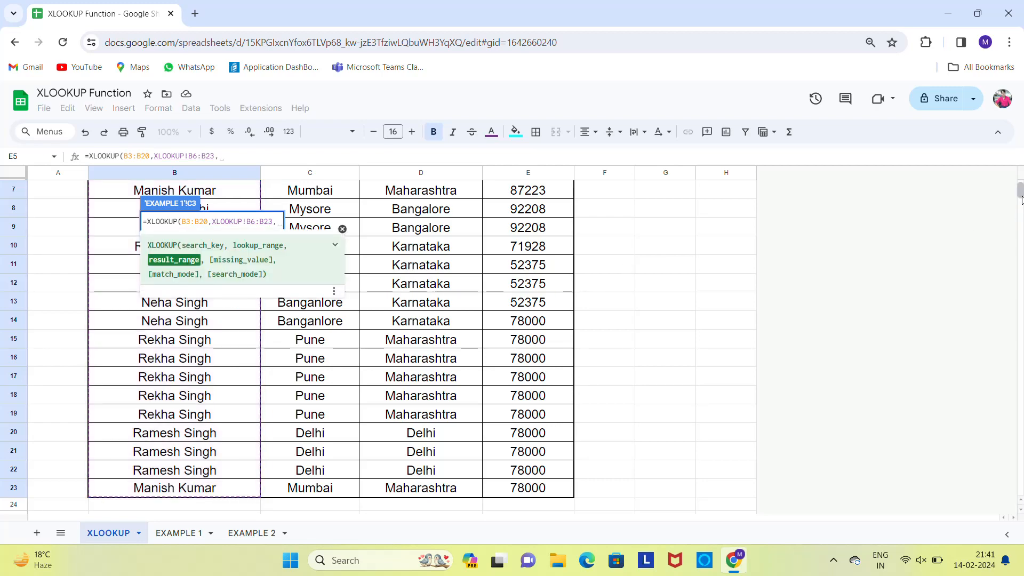
Step: Set the result range to the City column C6:C23 on the XLOOKUP sheet and enter the formula
{"action": "scroll", "coordinate": [1019, 192], "scroll_direction": "up", "scroll_amount": 3}
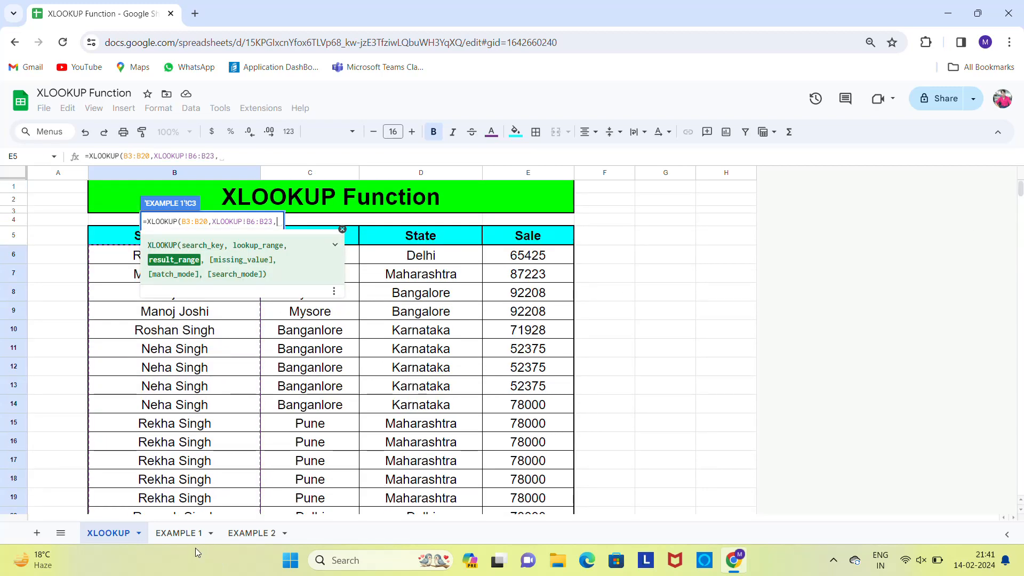
{"action": "left_click", "coordinate": [181, 533]}
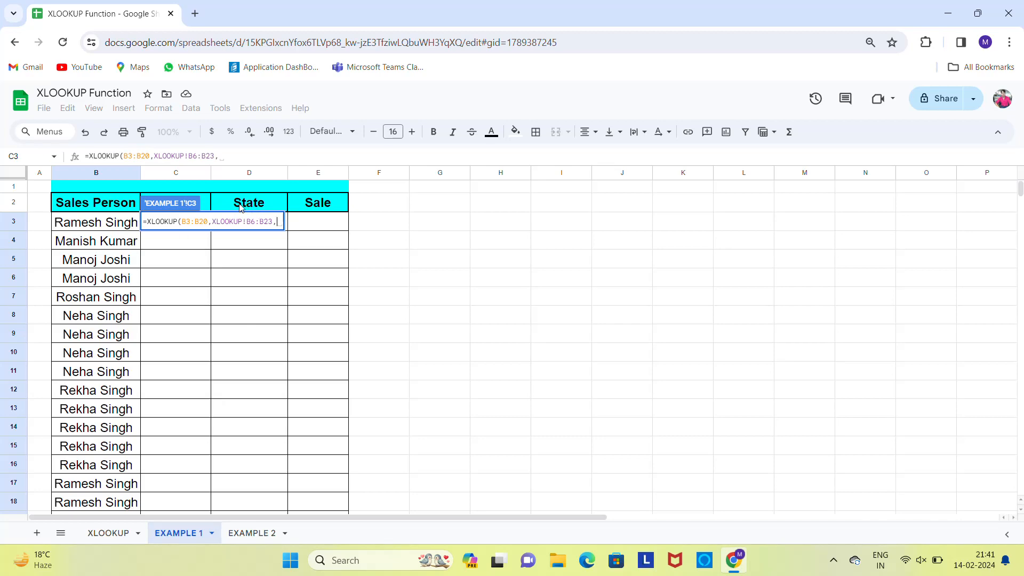
{"action": "left_click", "coordinate": [121, 533]}
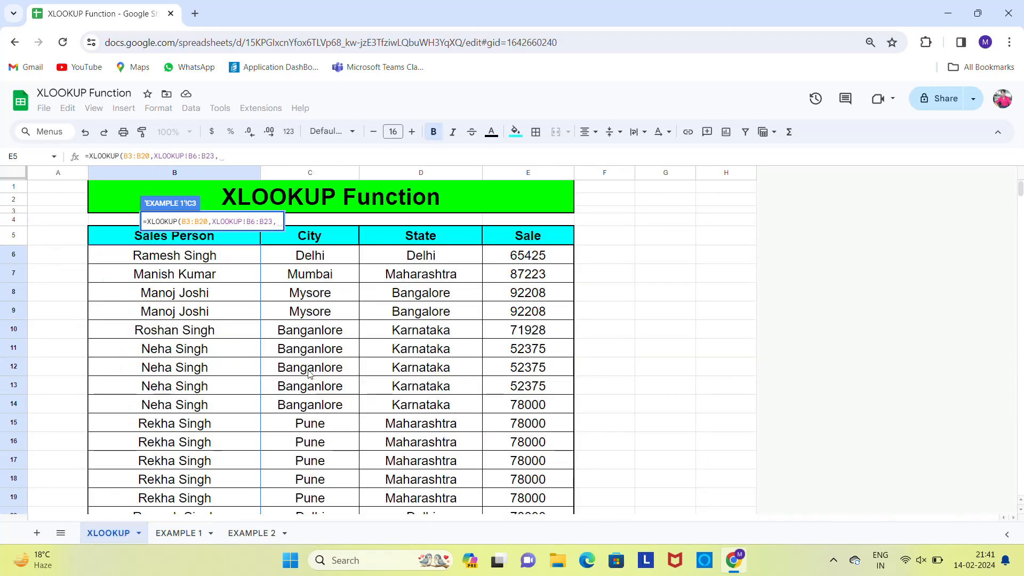
{"action": "left_click", "coordinate": [329, 260]}
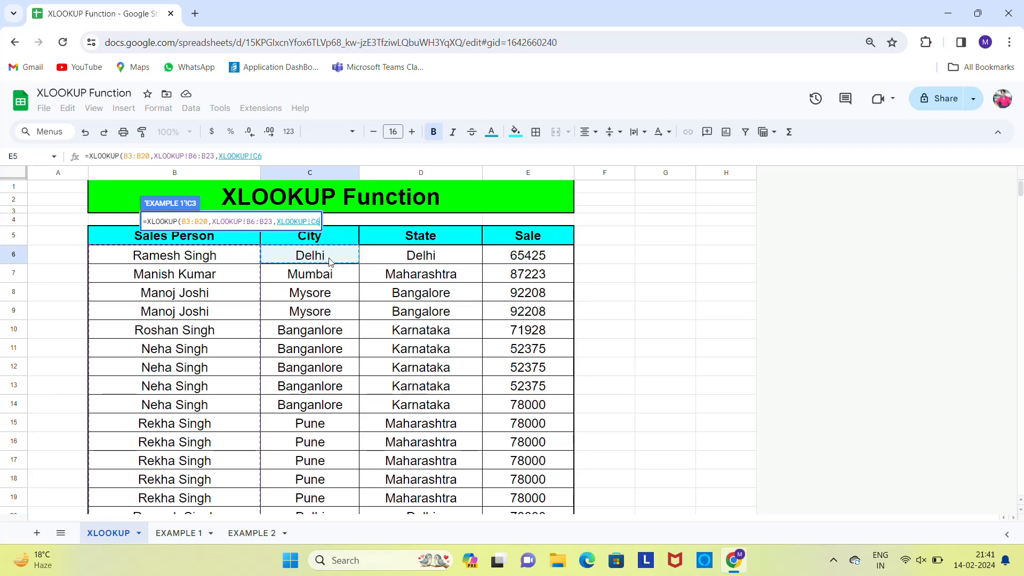
{"action": "key", "text": "ctrl+shift+Down"}
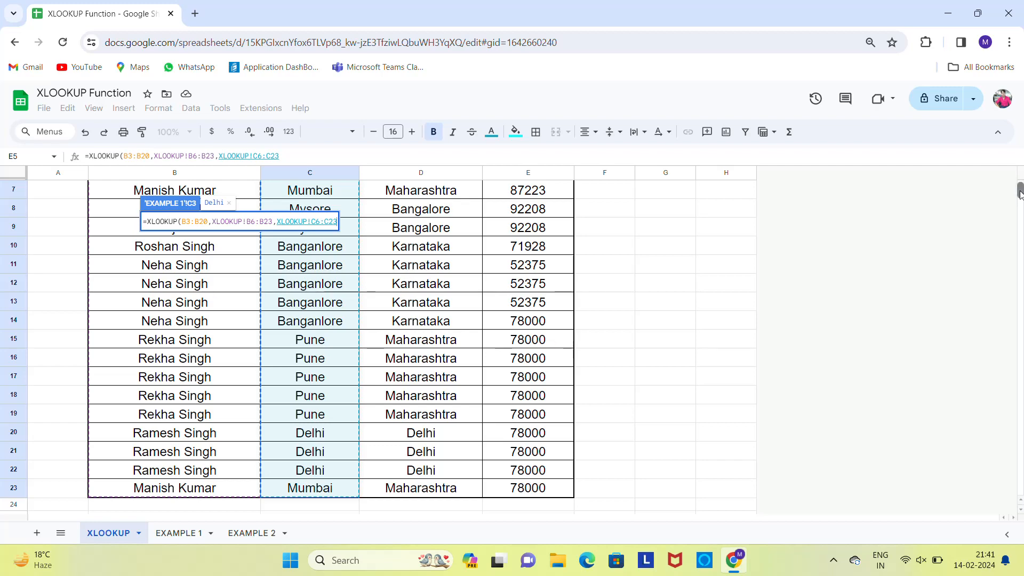
{"action": "left_click_drag", "start_coordinate": [1020, 191], "coordinate": [1020, 177]}
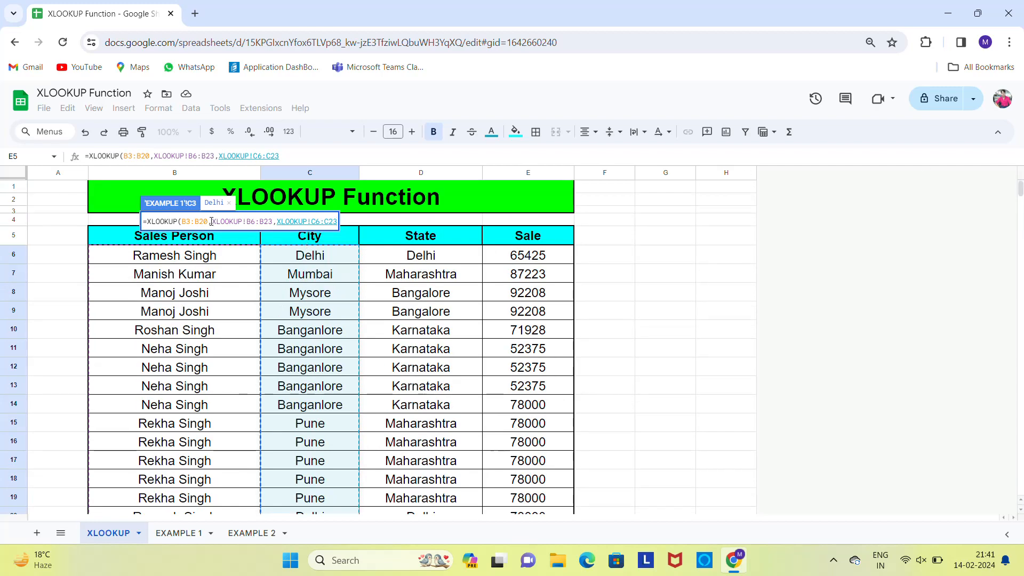
{"action": "left_click", "coordinate": [168, 533]}
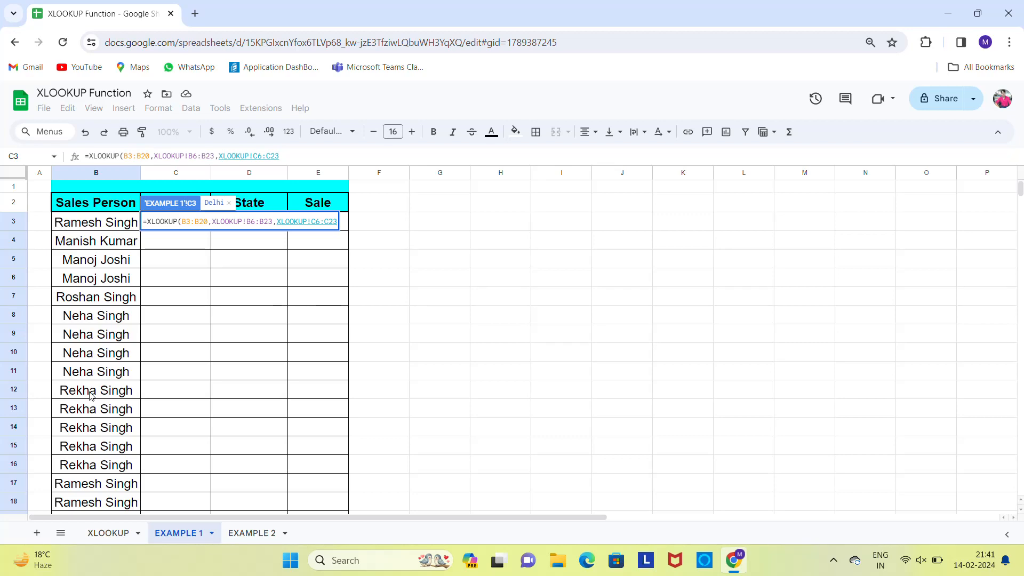
{"action": "left_click", "coordinate": [110, 536]}
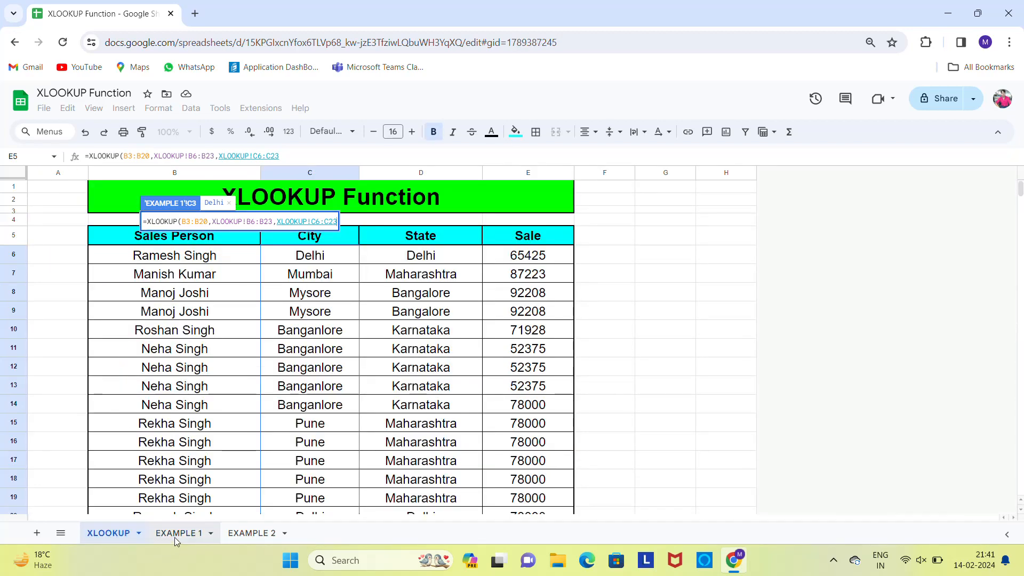
{"action": "left_click", "coordinate": [176, 536]}
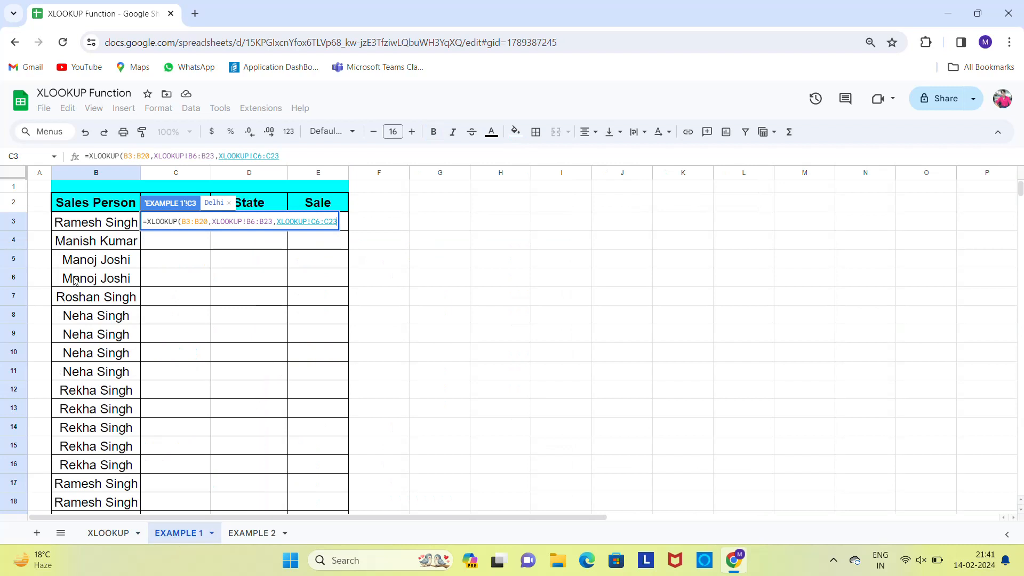
{"action": "left_click", "coordinate": [112, 533]}
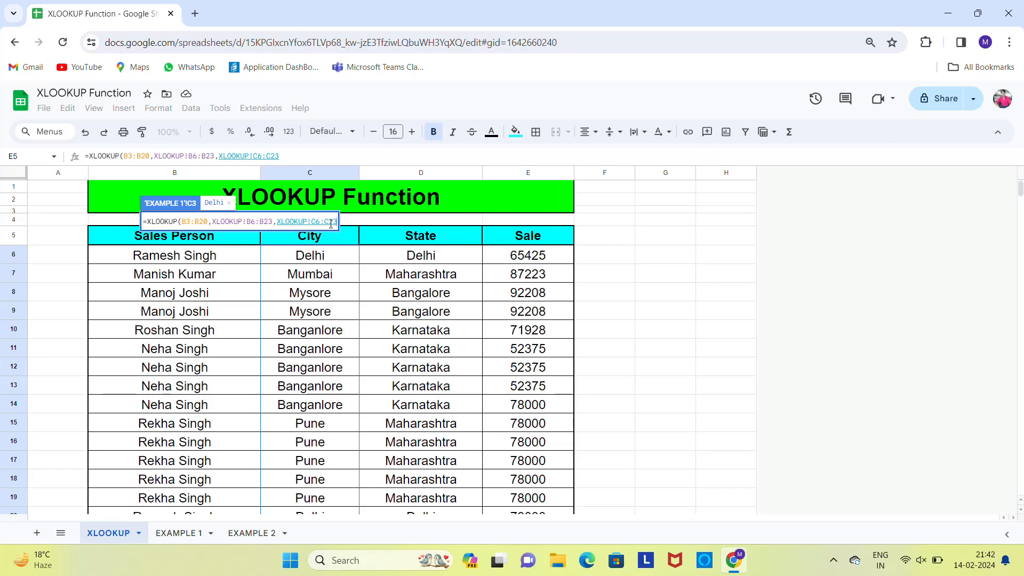
{"action": "key", "text": "Return"}
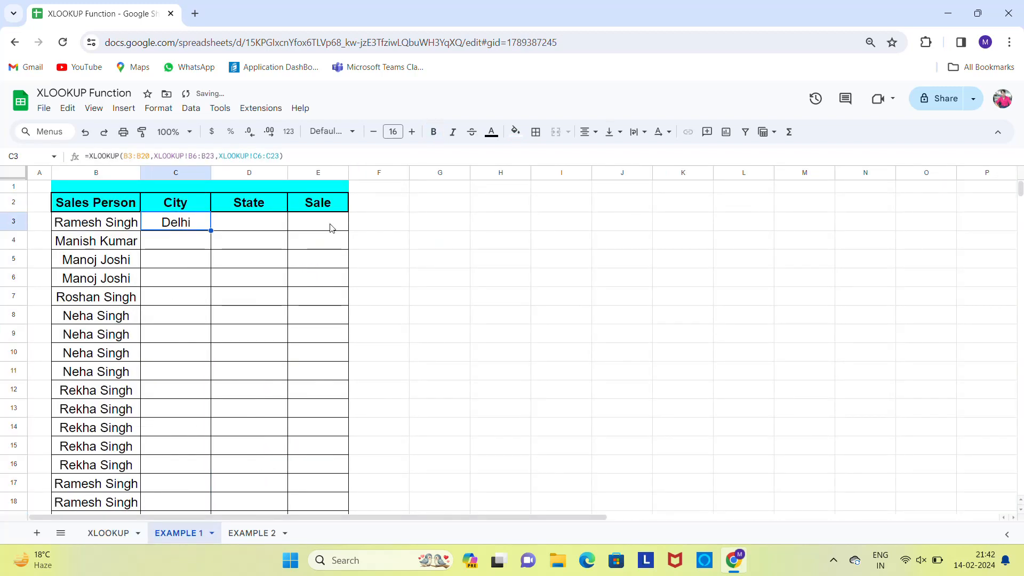
Step: Copy the City formula from C3 down through C20 on the EXAMPLE 1 sheet
{"action": "key", "text": "ctrl+c"}
{"action": "key", "text": "Left"}
{"action": "key", "text": "ctrl+Down"}
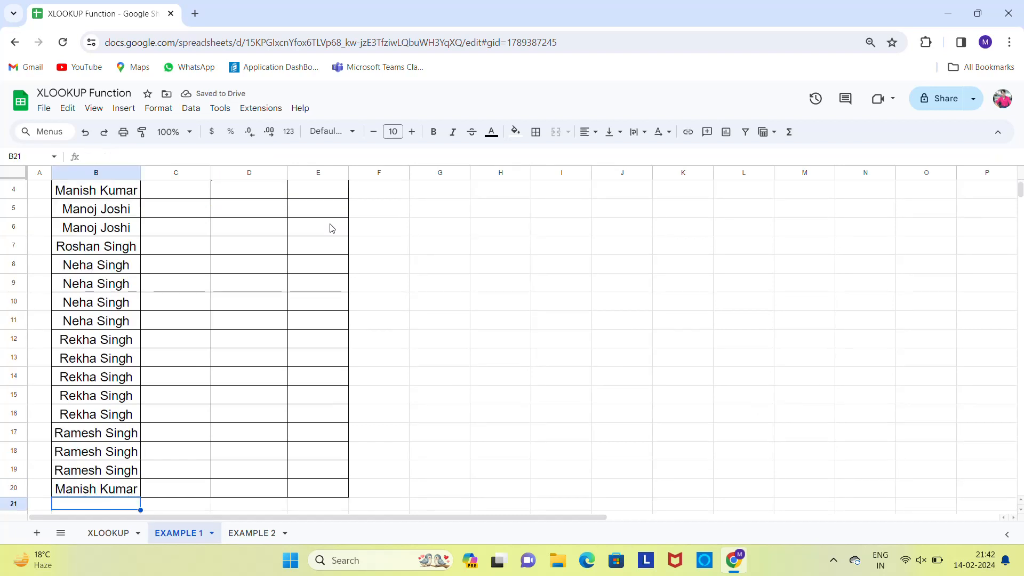
{"action": "key", "text": "Right"}
{"action": "key", "text": "ctrl+shift+Up"}
{"action": "key", "text": "ctrl+v"}
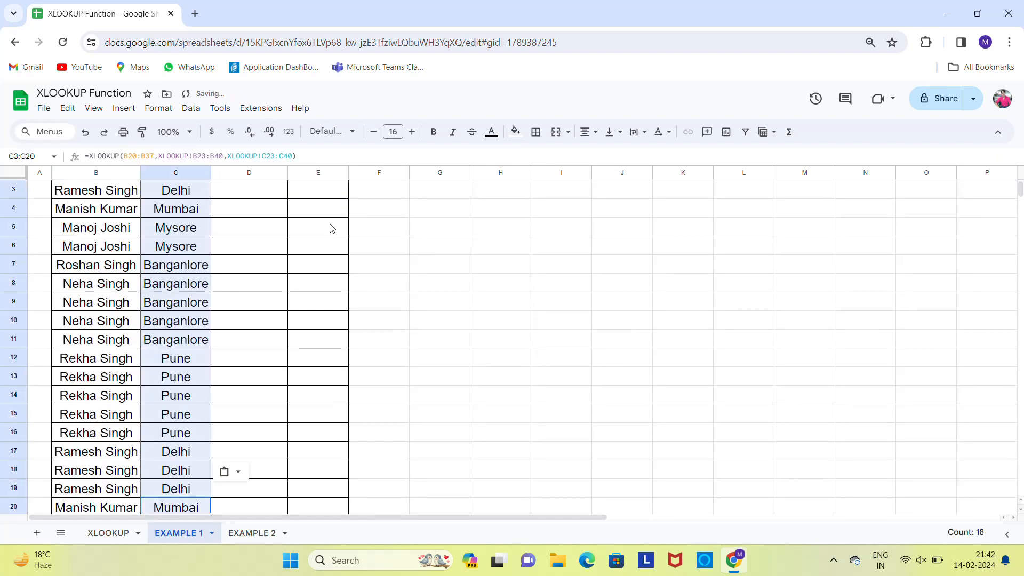
Step: Copy the City formulas in C3:C20 and paste them over C3:E20 to fill the State and Sale columns
{"action": "key", "text": "ctrl+Up"}
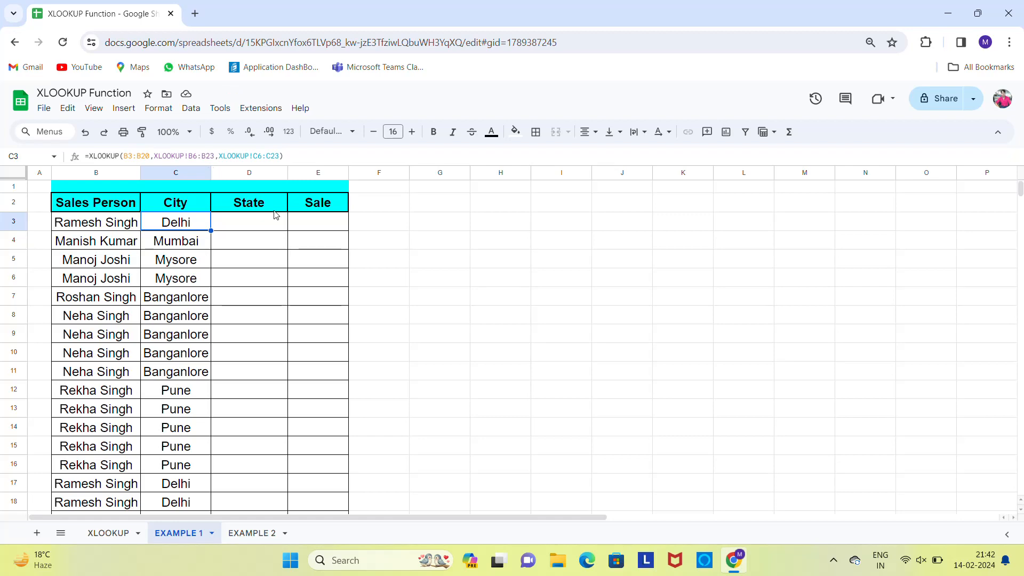
{"action": "key", "text": "ctrl+shift+Down"}
{"action": "key", "text": "ctrl+c"}
{"action": "key", "text": "Up"}
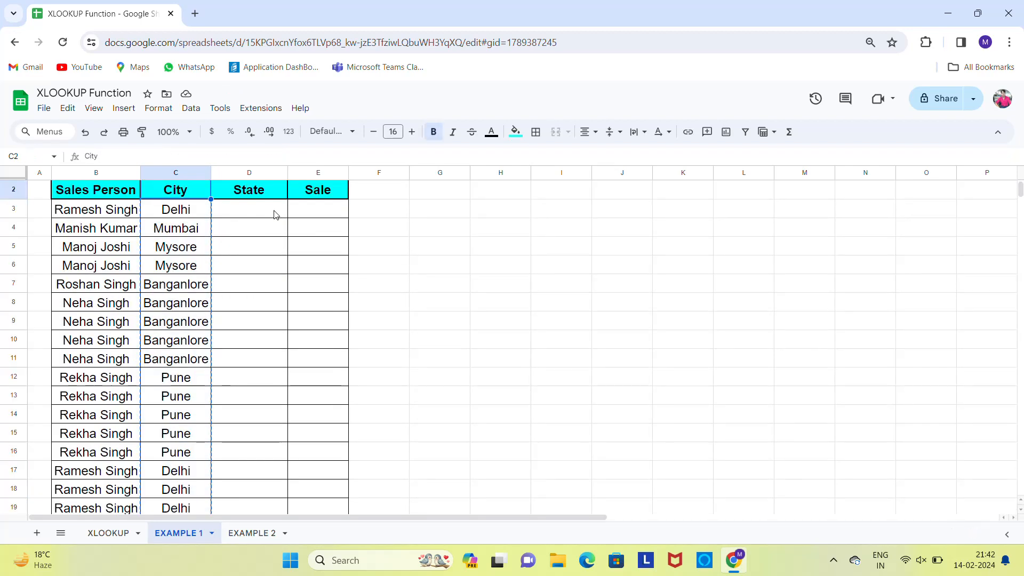
{"action": "key", "text": "Down"}
{"action": "key", "text": "shift+Right"}
{"action": "key", "text": "shift+Right"}
{"action": "key", "text": "shift+Down"}
{"action": "key", "text": "shift+Down"}
{"action": "key", "text": "shift+Down"}
{"action": "key", "text": "shift+Down"}
{"action": "key", "text": "shift+Down"}
{"action": "key", "text": "shift+Down"}
{"action": "key", "text": "shift+Down"}
{"action": "key", "text": "shift+Down"}
{"action": "key", "text": "shift+Down"}
{"action": "key", "text": "shift+Down"}
{"action": "key", "text": "shift+Down"}
{"action": "key", "text": "shift+Down"}
{"action": "key", "text": "shift+Down"}
{"action": "key", "text": "shift+Down"}
{"action": "key", "text": "shift+Down"}
{"action": "key", "text": "shift+Down"}
{"action": "key", "text": "shift+Down"}
{"action": "key", "text": "shift+Down"}
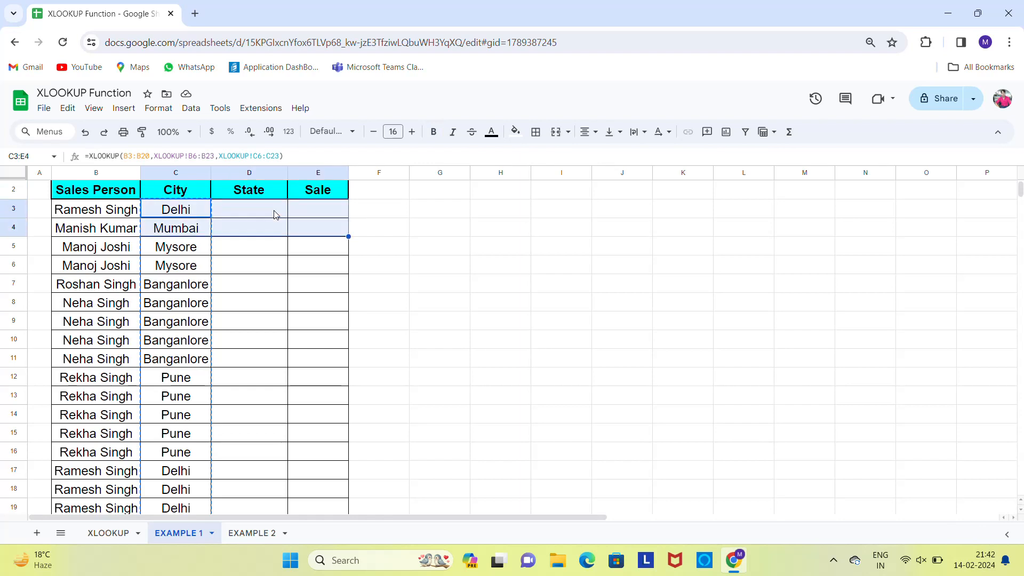
{"action": "key", "text": "shift+Up"}
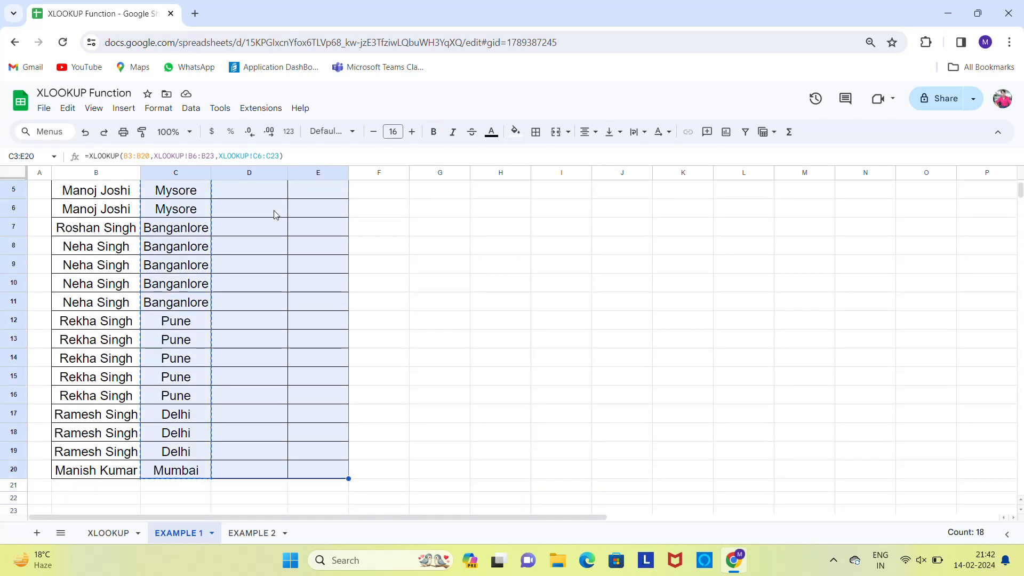
{"action": "key", "text": "ctrl+v"}
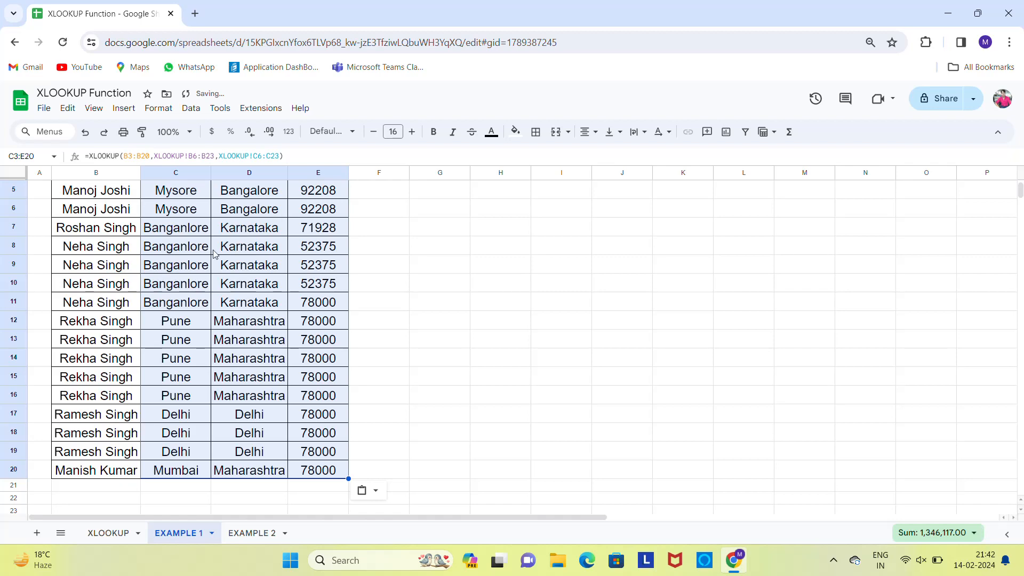
Step: Examine the filled State and Sale columns and the formula in cell E3
{"action": "left_click", "coordinate": [208, 254]}
{"action": "key", "text": "Up"}
{"action": "key", "text": "Up"}
{"action": "key", "text": "Up"}
{"action": "key", "text": "Up"}
{"action": "key", "text": "Up"}
{"action": "key", "text": "Up"}
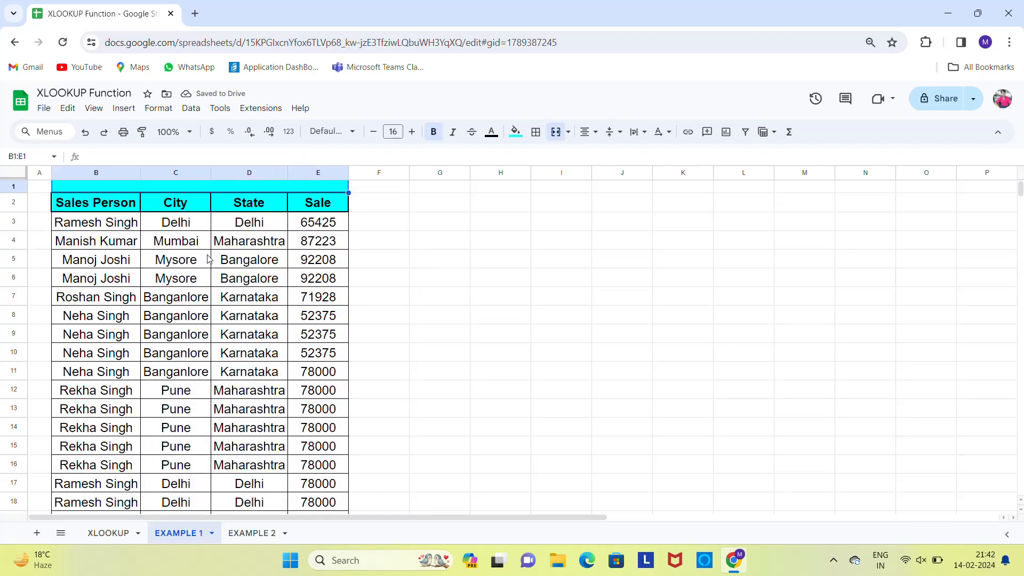
{"action": "key", "text": "Down"}
{"action": "key", "text": "Right"}
{"action": "key", "text": "Right"}
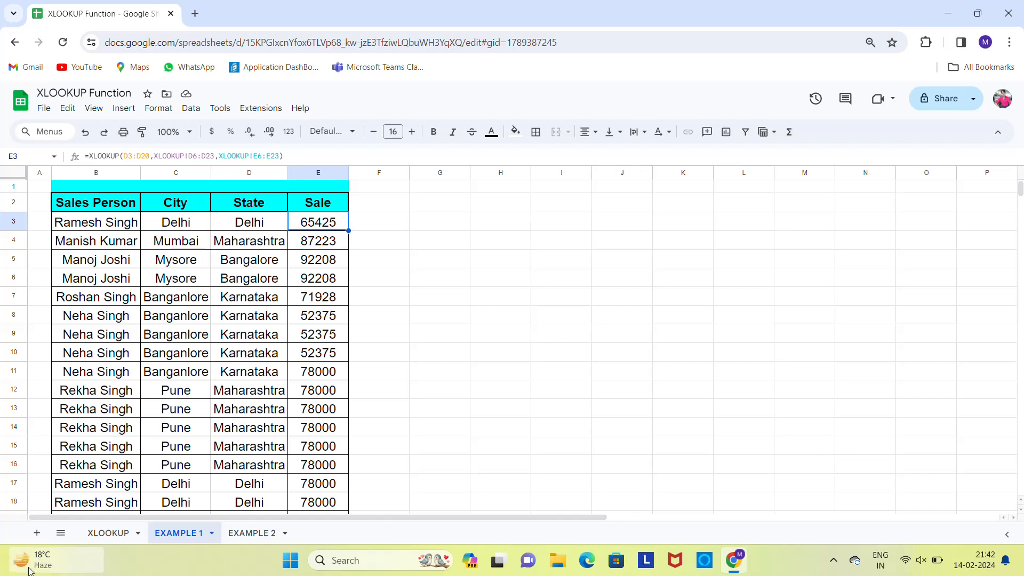
Step: Copy the Sale values E6:E23 from the XLOOKUP sheet into the Sale column of the EXAMPLE 2 sheet, starting at D3
{"action": "left_click", "coordinate": [259, 533]}
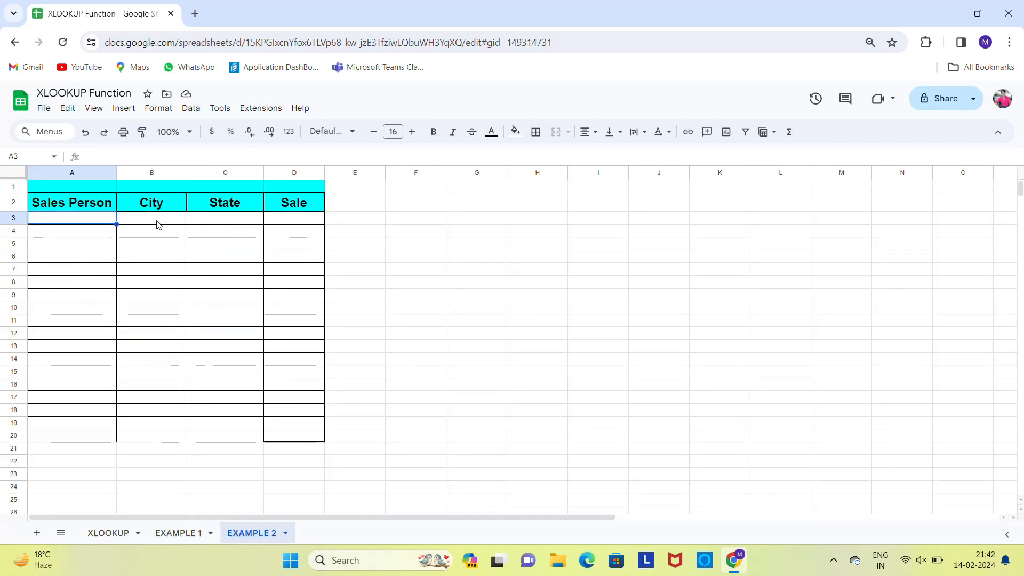
{"action": "left_click", "coordinate": [113, 536]}
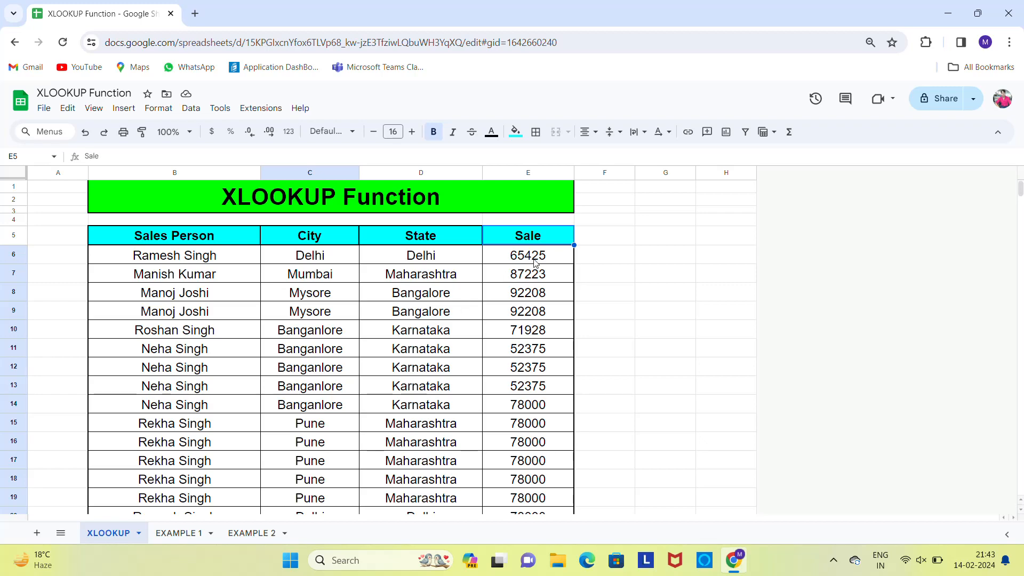
{"action": "left_click", "coordinate": [552, 248]}
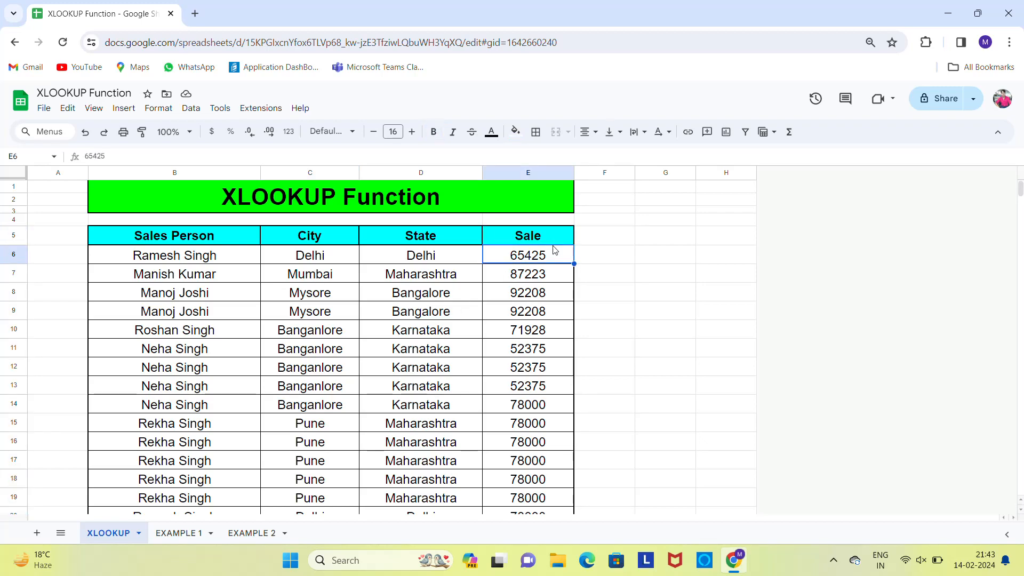
{"action": "key", "text": "ctrl+shift+Down"}
{"action": "key", "text": "ctrl+c"}
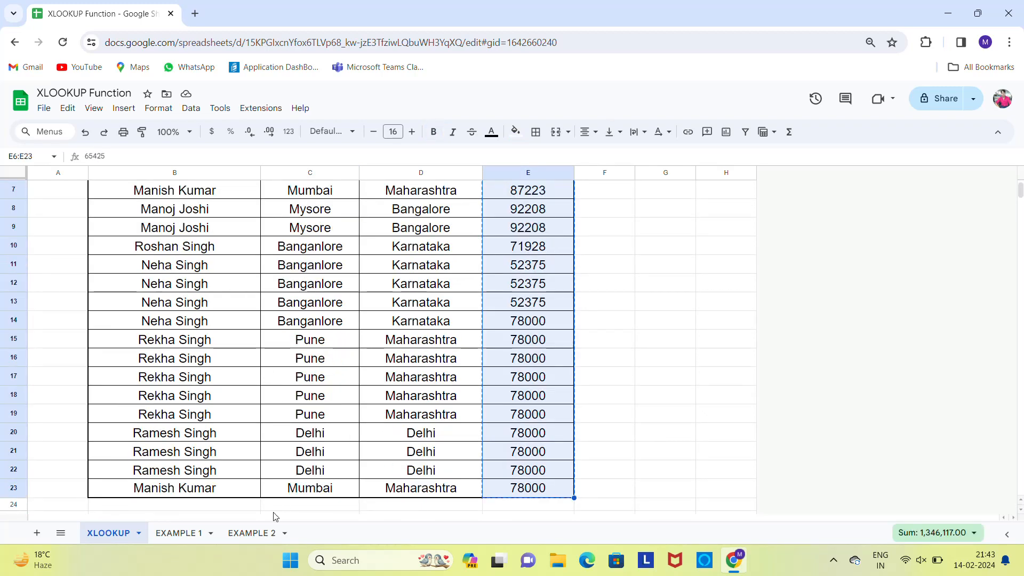
{"action": "left_click", "coordinate": [268, 533]}
{"action": "left_click", "coordinate": [294, 219]}
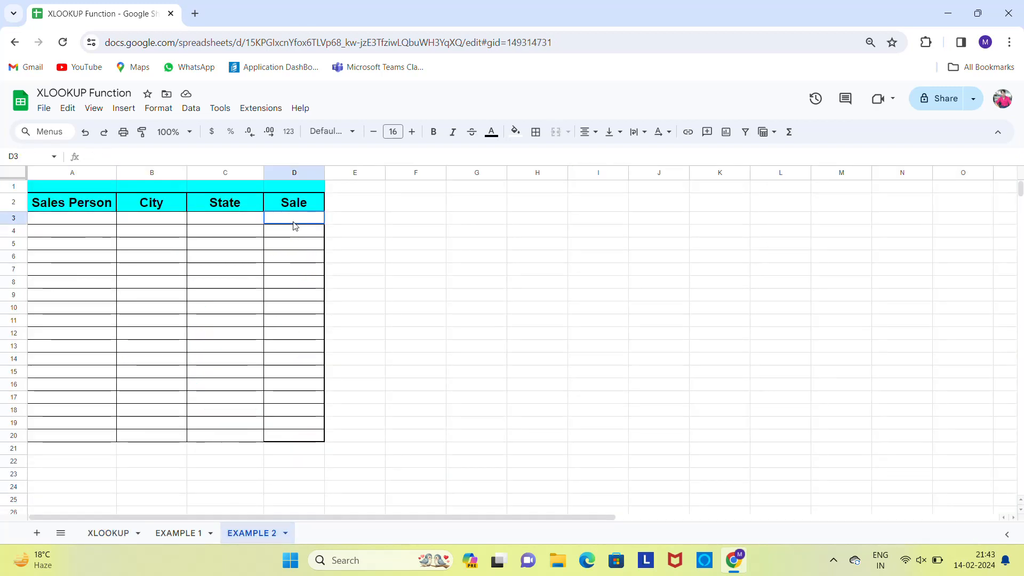
{"action": "key", "text": "ctrl+v"}
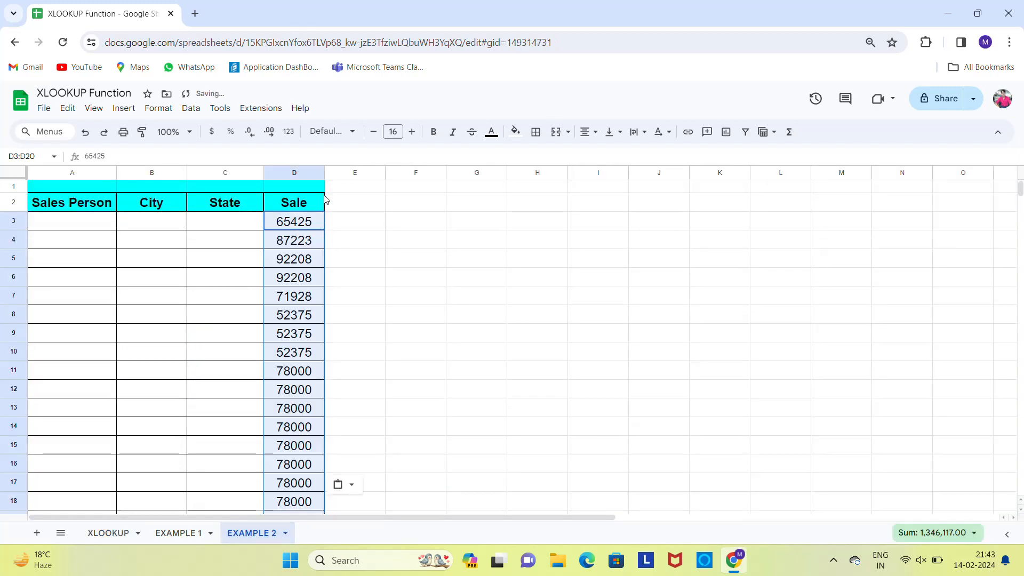
{"action": "key", "text": "Up"}
{"action": "key", "text": "Down"}
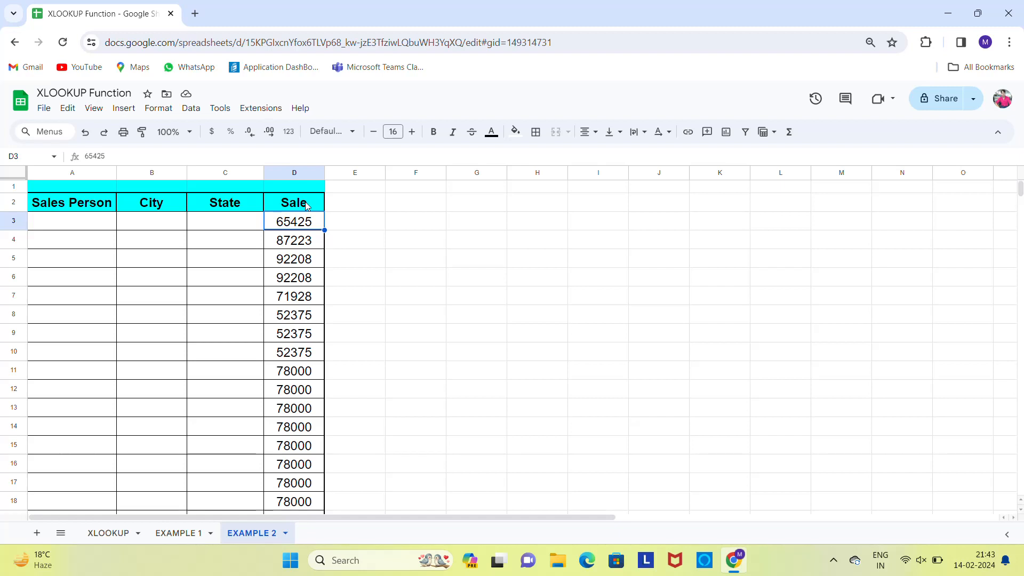
Step: Start an XLOOKUP formula in State cell C3 of the EXAMPLE 2 sheet with D3:D20 as the search key
{"action": "left_click", "coordinate": [151, 206]}
{"action": "left_click", "coordinate": [82, 204]}
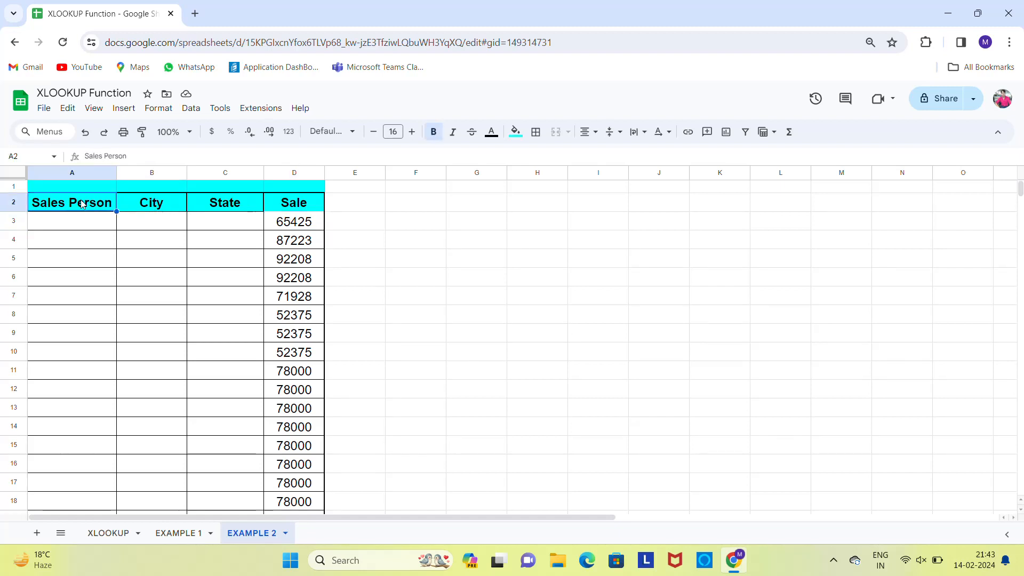
{"action": "left_click", "coordinate": [233, 227]}
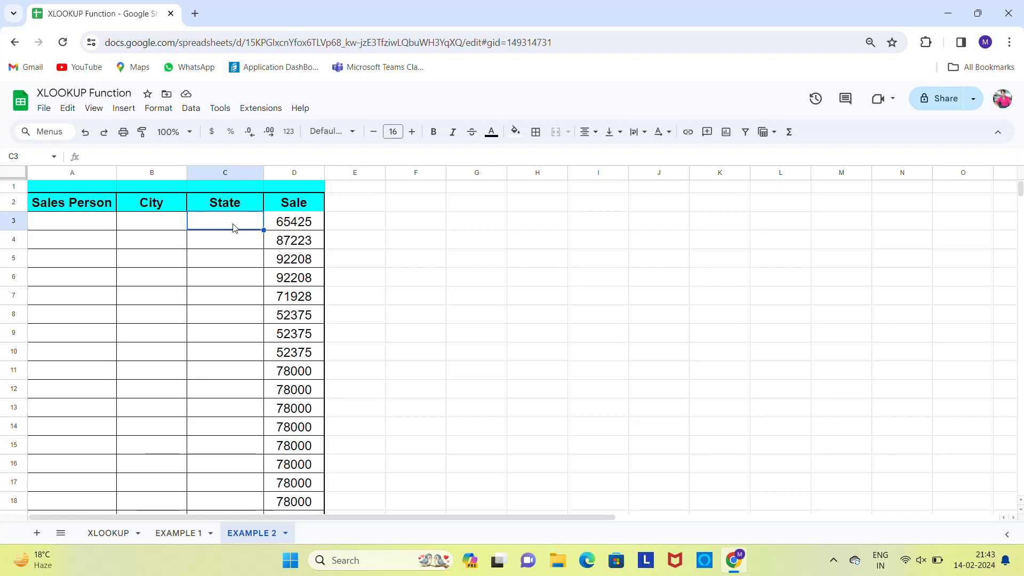
{"action": "type", "text": "=XL"}
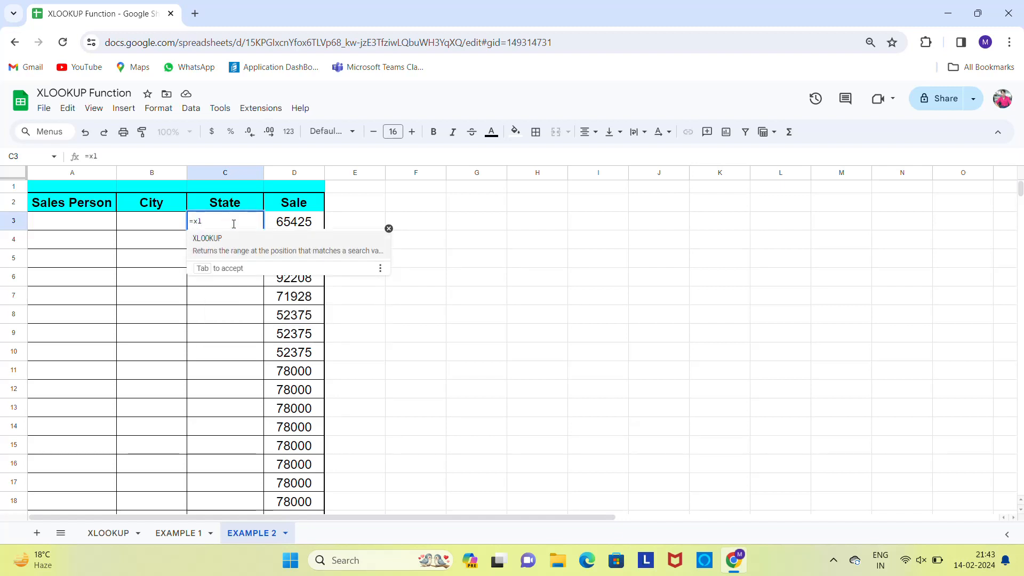
{"action": "key", "text": "Tab"}
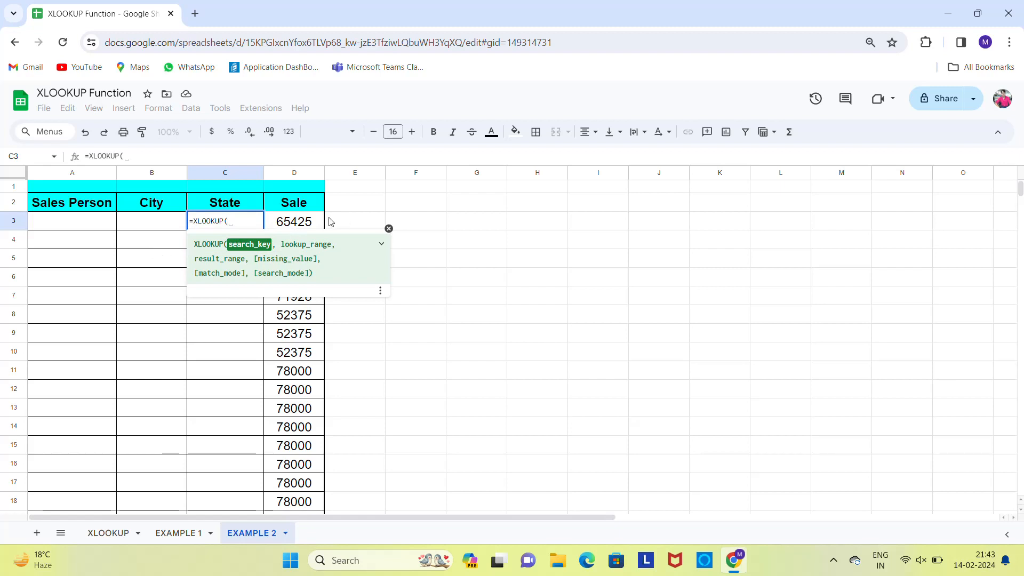
{"action": "left_click", "coordinate": [310, 223]}
{"action": "key", "text": "ctrl+shift+Down"}
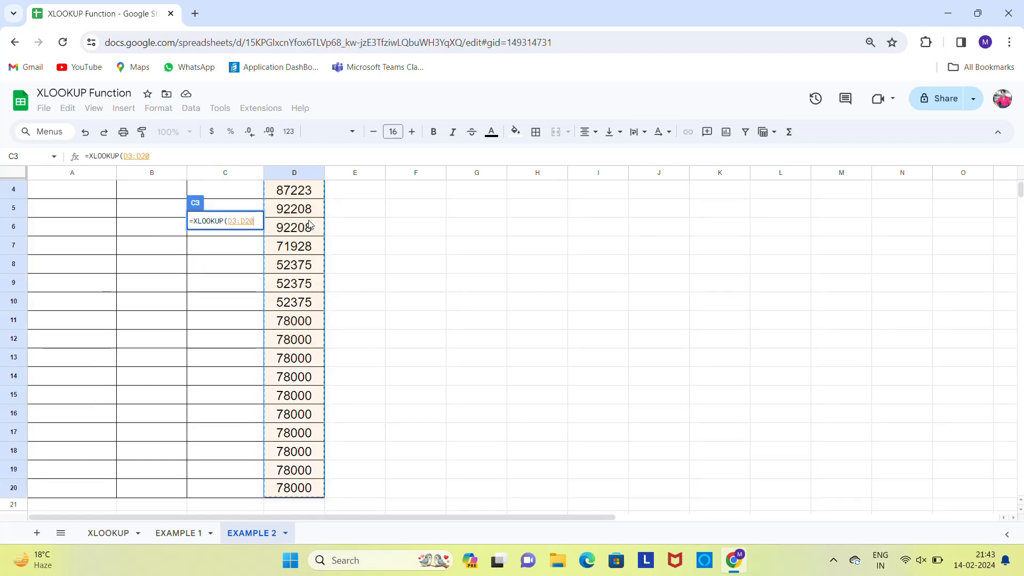
{"action": "type", "text": ","}
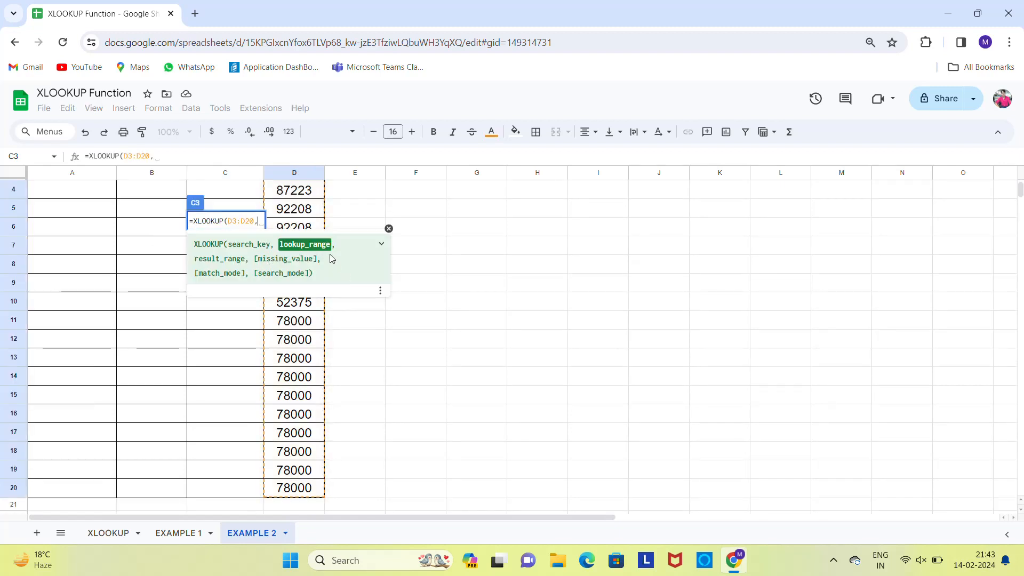
Step: Set the formula's lookup range to the Sale column E6:E23 on the XLOOKUP sheet
{"action": "left_click", "coordinate": [106, 533]}
{"action": "left_click", "coordinate": [524, 285]}
{"action": "key", "text": "ctrl+Up"}
{"action": "key", "text": "ctrl+Up"}
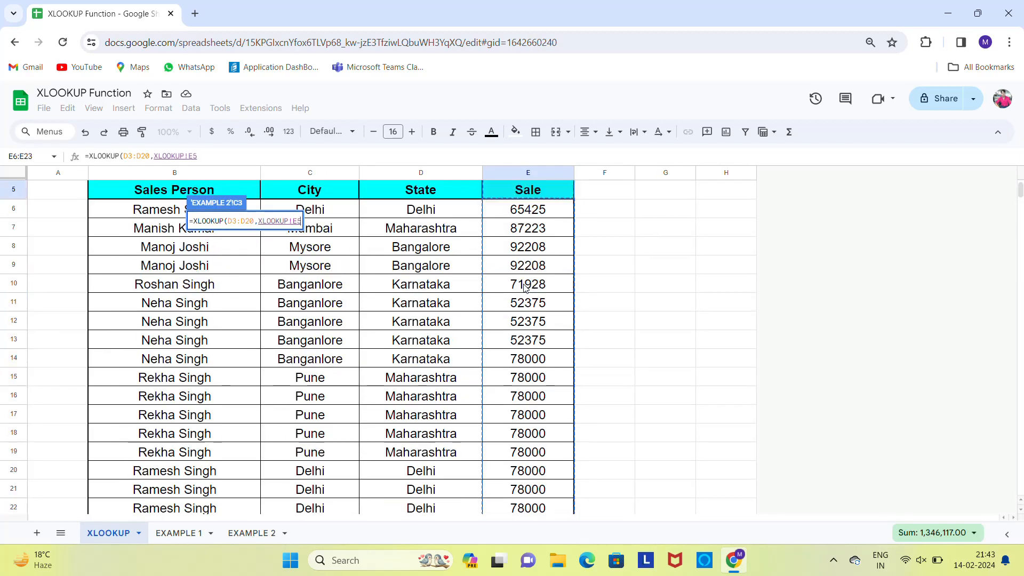
{"action": "key", "text": "ctrl+Down"}
{"action": "key", "text": "Down"}
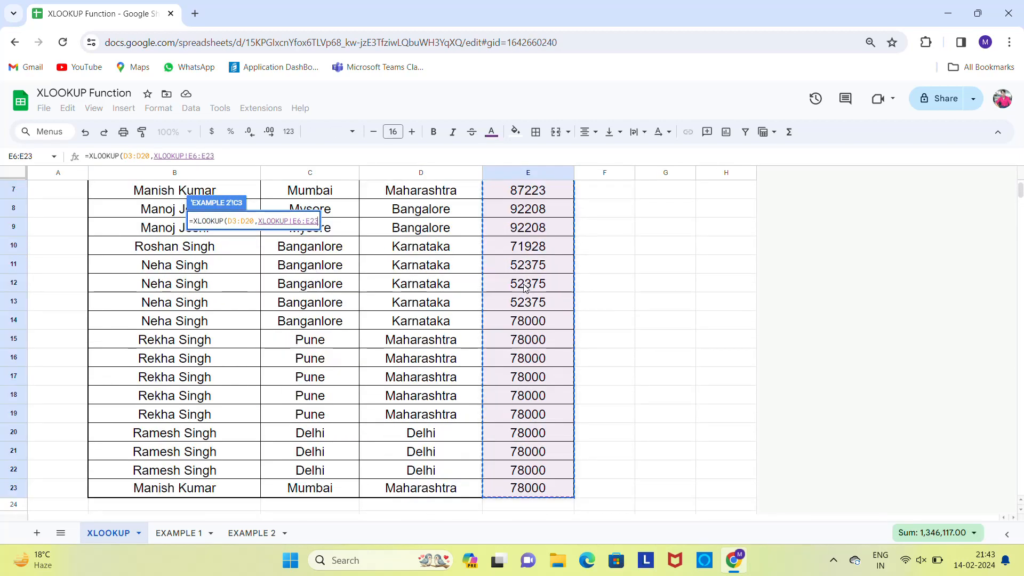
{"action": "type", "text": ","}
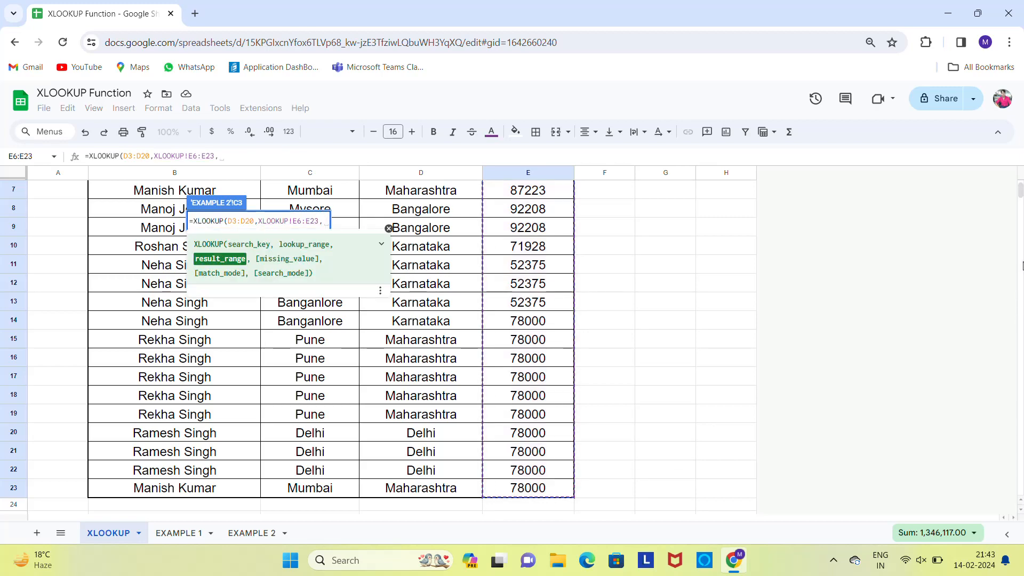
Step: Set the result range to the State column D6:D23 on the XLOOKUP sheet and enter the formula
{"action": "left_click_drag", "start_coordinate": [1019, 188], "coordinate": [1019, 183]}
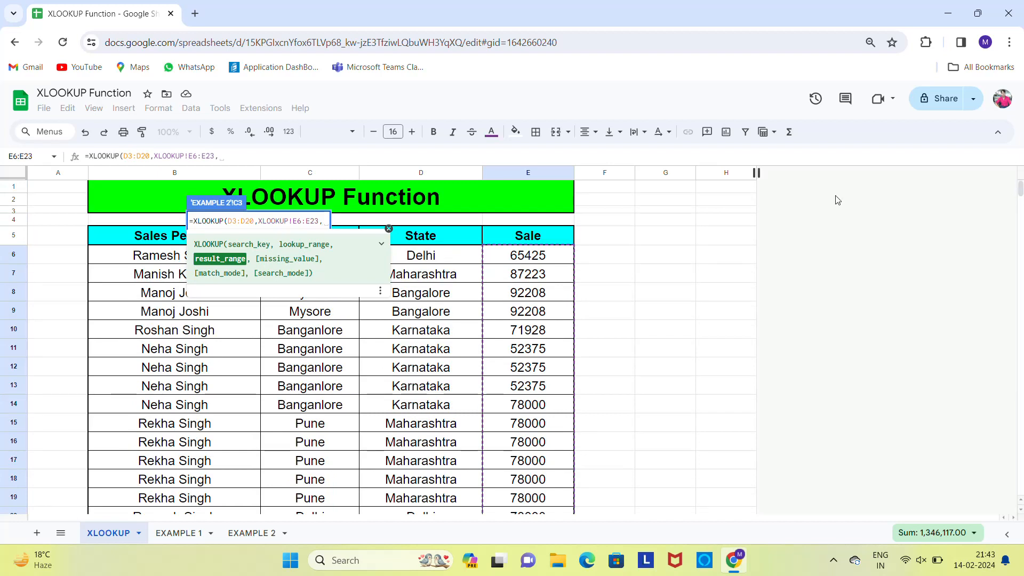
{"action": "left_click", "coordinate": [431, 257]}
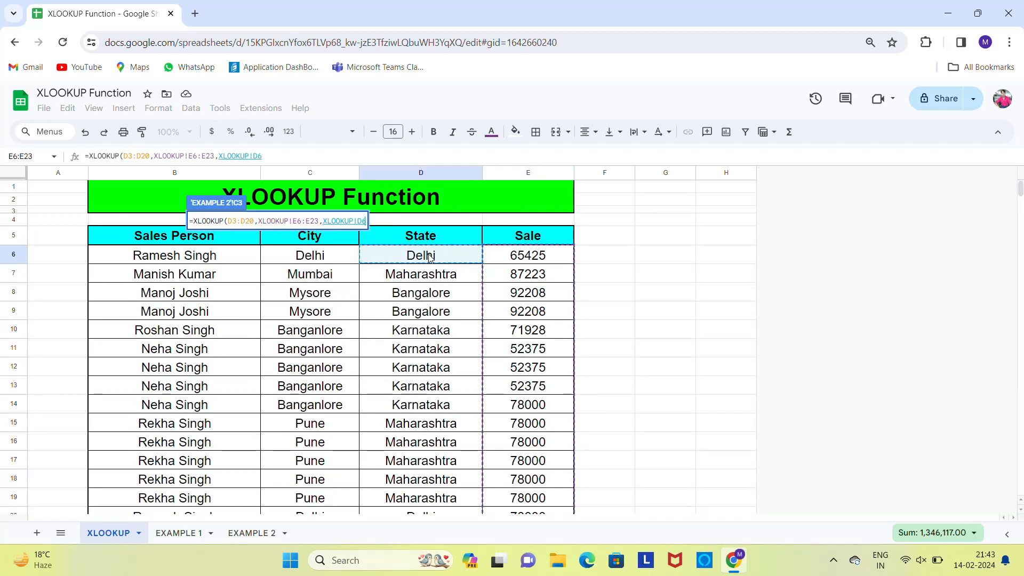
{"action": "key", "text": "ctrl+shift+Down"}
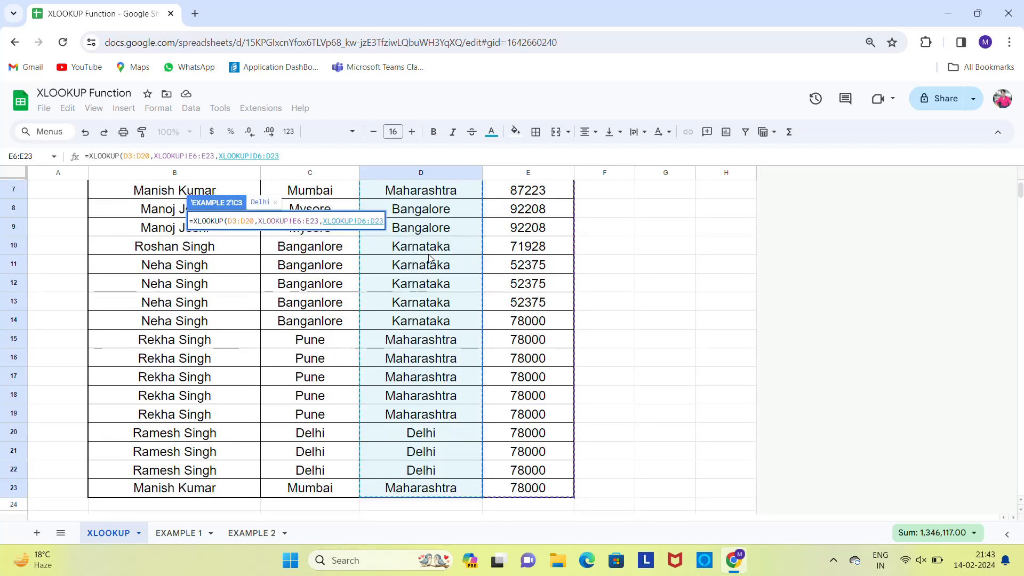
{"action": "key", "text": "Return"}
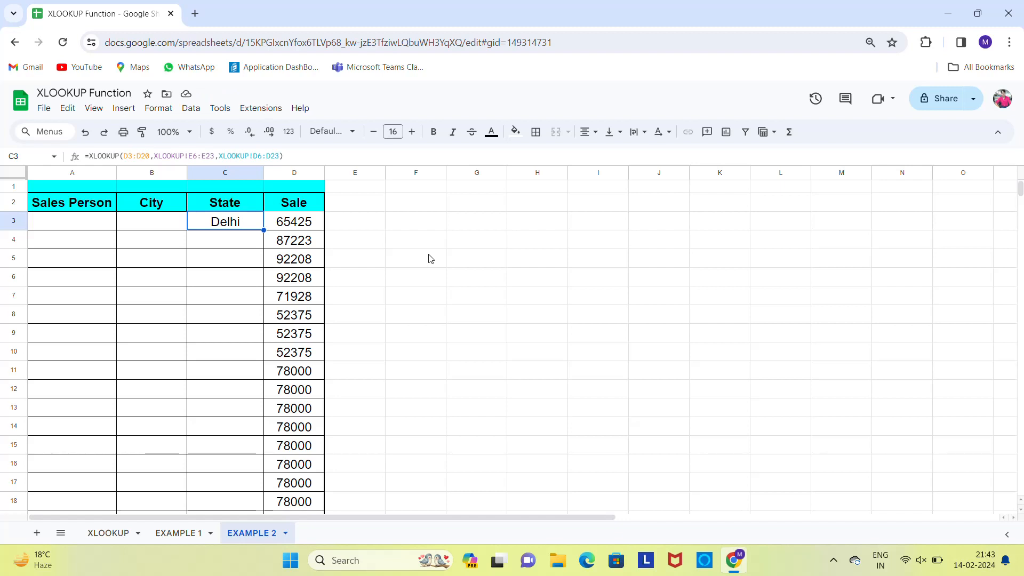
Step: Copy the State formula from C3 down through C20 on the EXAMPLE 2 sheet
{"action": "key", "text": "ctrl+c"}
{"action": "key", "text": "shift+Down"}
{"action": "key", "text": "shift+Down"}
{"action": "key", "text": "shift+Down"}
{"action": "key", "text": "shift+Down"}
{"action": "key", "text": "shift+Down"}
{"action": "key", "text": "shift+Down"}
{"action": "key", "text": "shift+Down"}
{"action": "key", "text": "shift+Down"}
{"action": "key", "text": "shift+Down"}
{"action": "key", "text": "shift+Down"}
{"action": "key", "text": "shift+Down"}
{"action": "key", "text": "shift+Down"}
{"action": "key", "text": "shift+Down"}
{"action": "key", "text": "shift+Down"}
{"action": "key", "text": "shift+Down"}
{"action": "key", "text": "shift+Down"}
{"action": "key", "text": "shift+Down"}
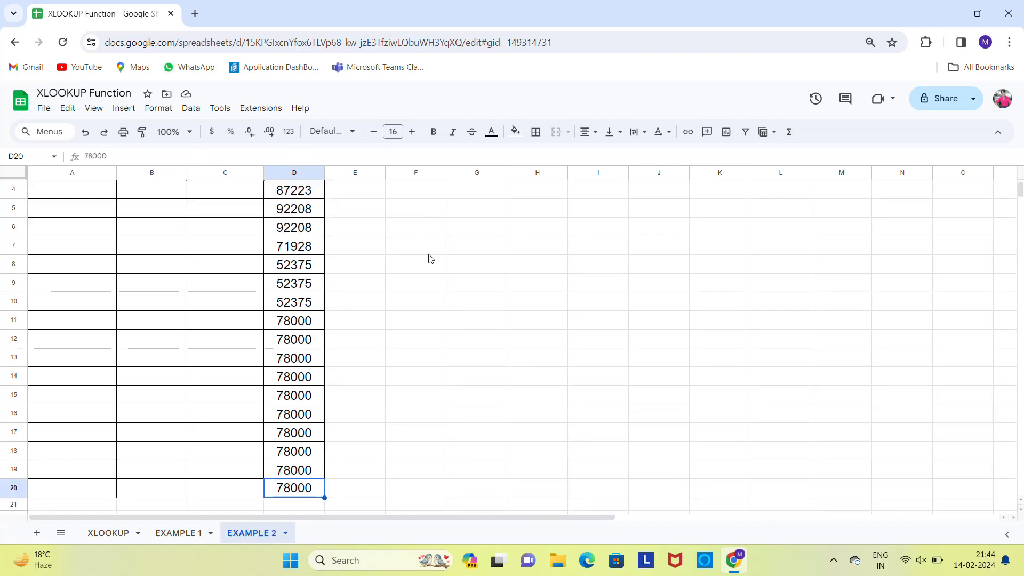
{"action": "key", "text": "ctrl+v"}
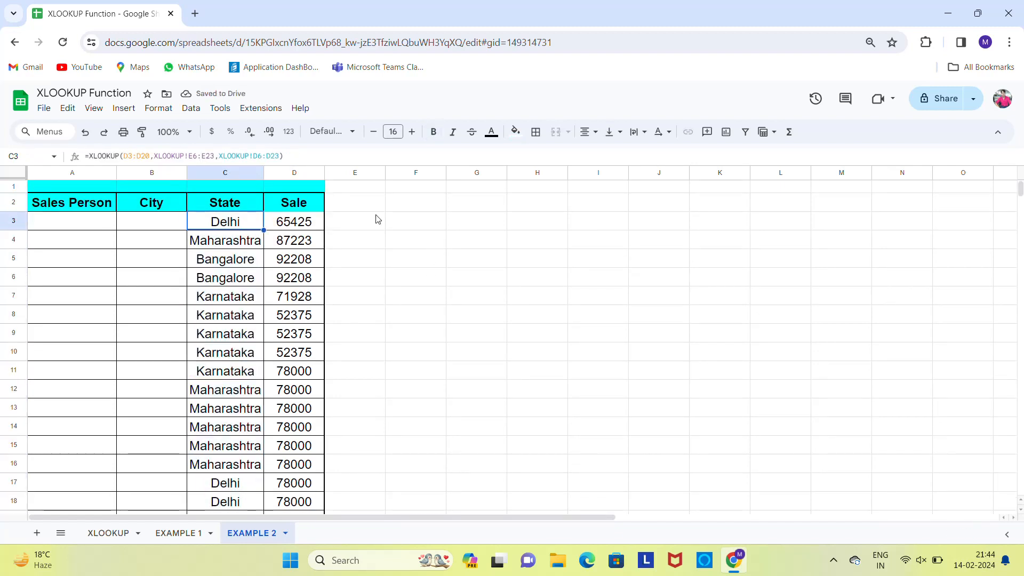
{"action": "left_click", "coordinate": [268, 171]}
{"action": "left_click_drag", "start_coordinate": [263, 172], "coordinate": [263, 171]}
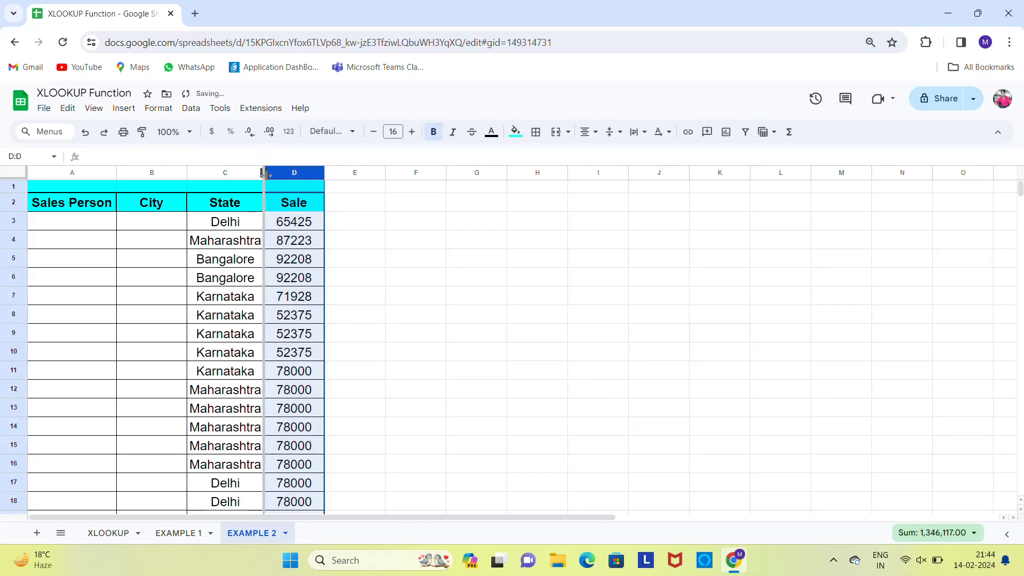
Step: Copy the State formulas in C3:C20 and paste them across A3:C20 to fill the Sales Person and City columns
{"action": "left_click", "coordinate": [243, 223]}
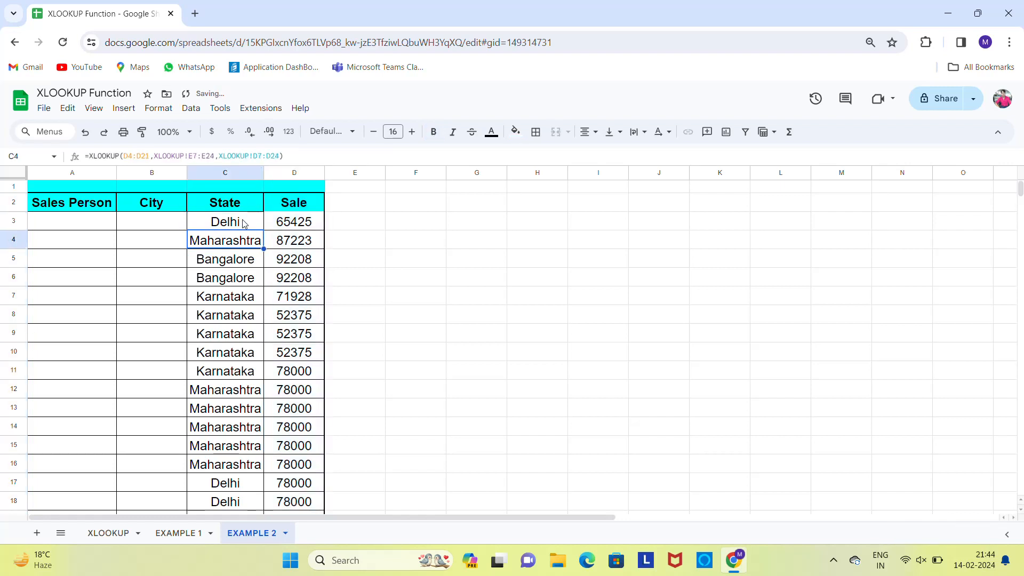
{"action": "key", "text": "ctrl+shift+Down"}
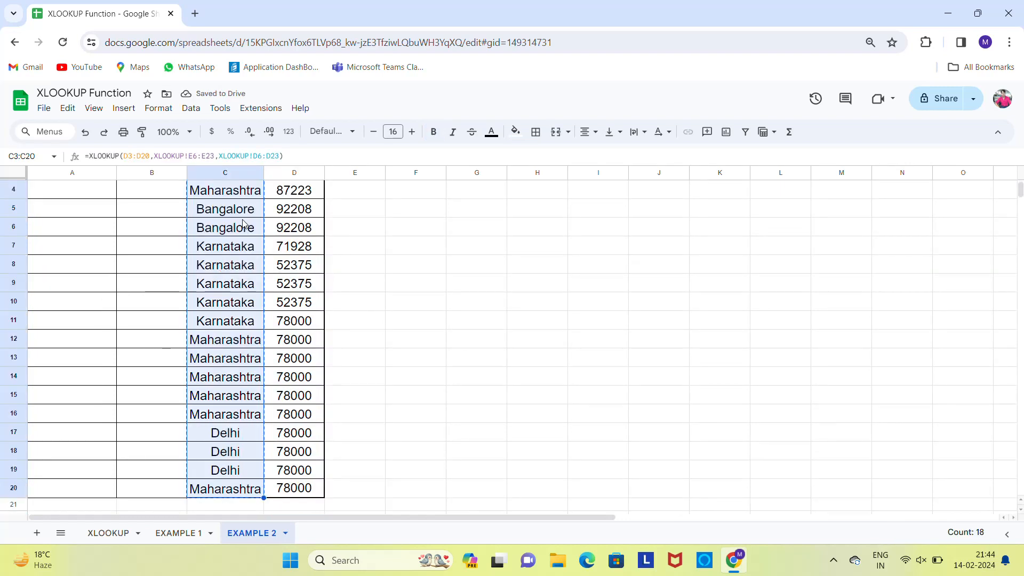
{"action": "key", "text": "Up"}
{"action": "key", "text": "Down"}
{"action": "key", "text": "shift+Left"}
{"action": "key", "text": "shift+Left"}
{"action": "key", "text": "shift+Down"}
{"action": "key", "text": "shift+Down"}
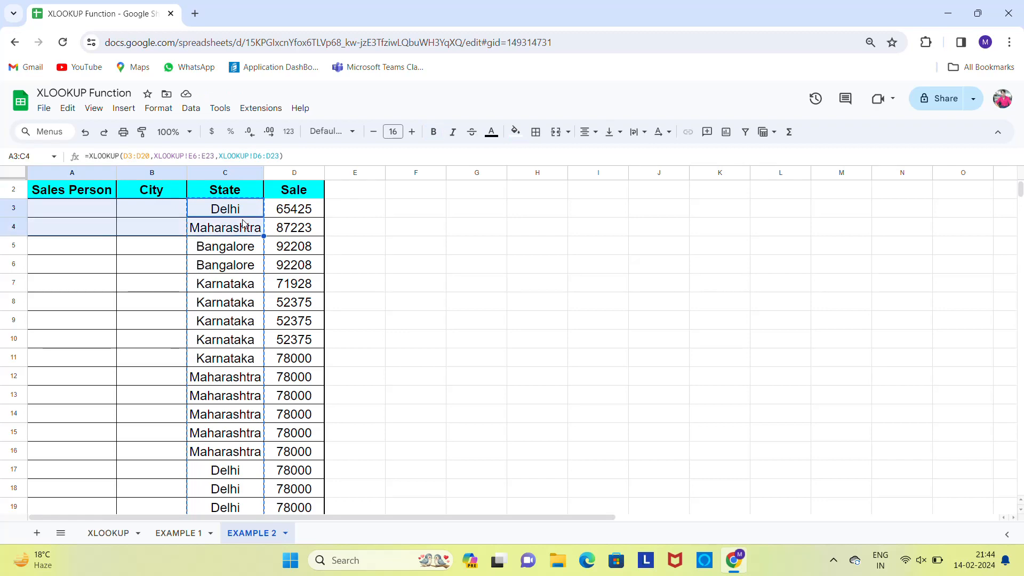
{"action": "key", "text": "ctrl+shift+Down"}
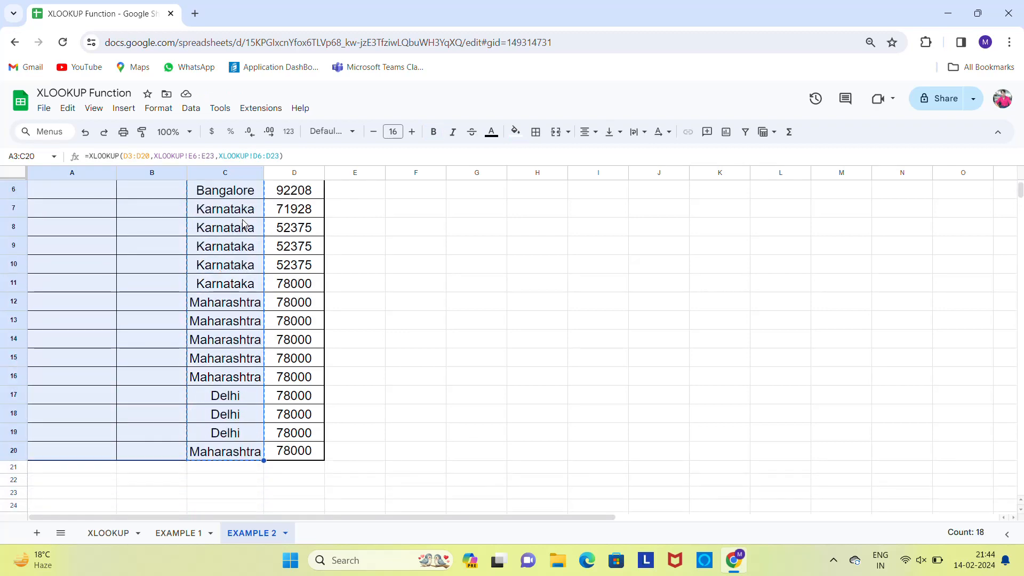
{"action": "key", "text": "ctrl+v"}
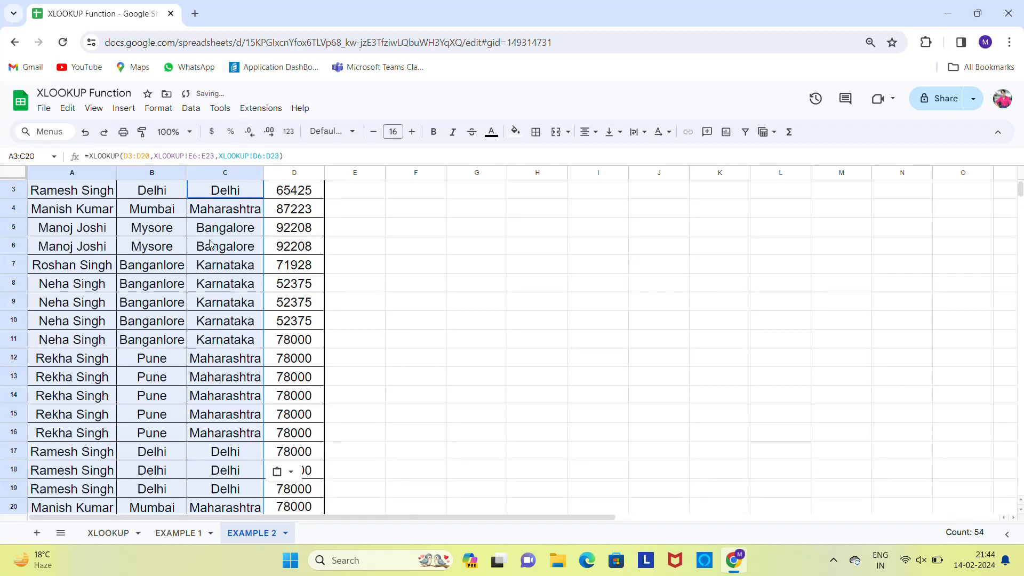
Step: Review the Sales Person formula in A3, compare the table with the EXAMPLE 1 sheet, and return to EXAMPLE 2
{"action": "left_click", "coordinate": [95, 265]}
{"action": "key", "text": "ctrl+Up"}
{"action": "key", "text": "ctrl+Up"}
{"action": "key", "text": "Down"}
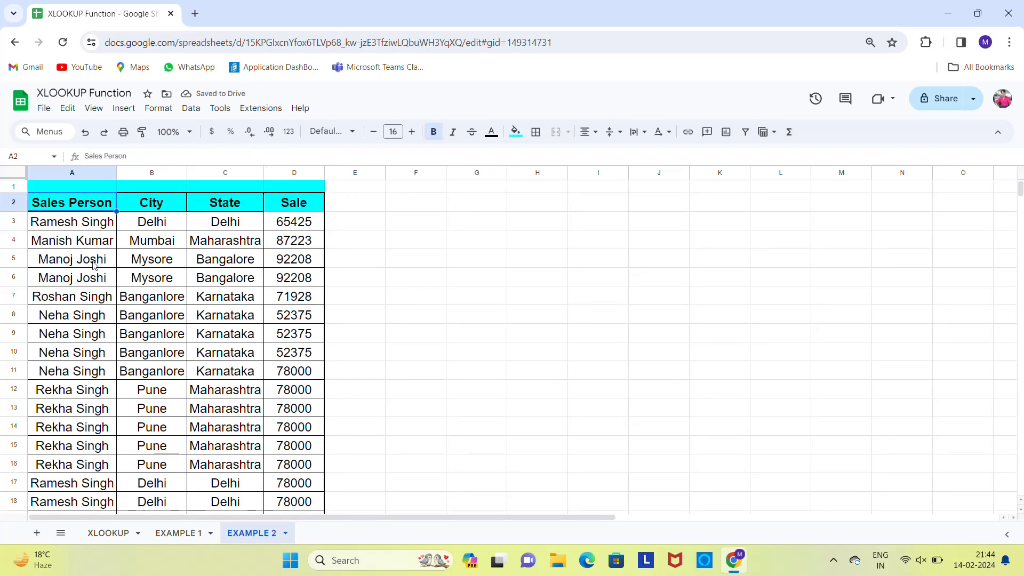
{"action": "key", "text": "Down"}
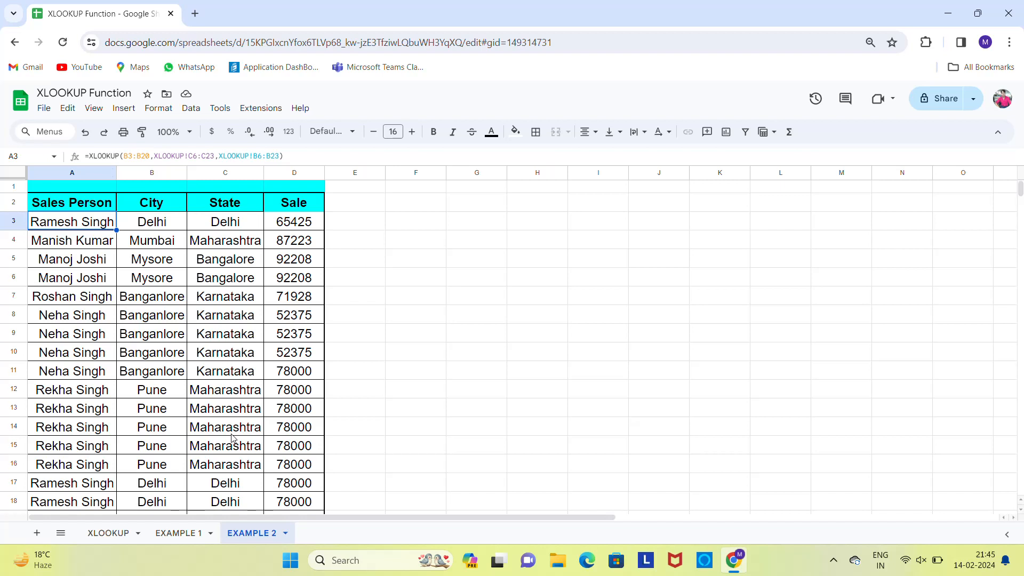
{"action": "left_click", "coordinate": [187, 534]}
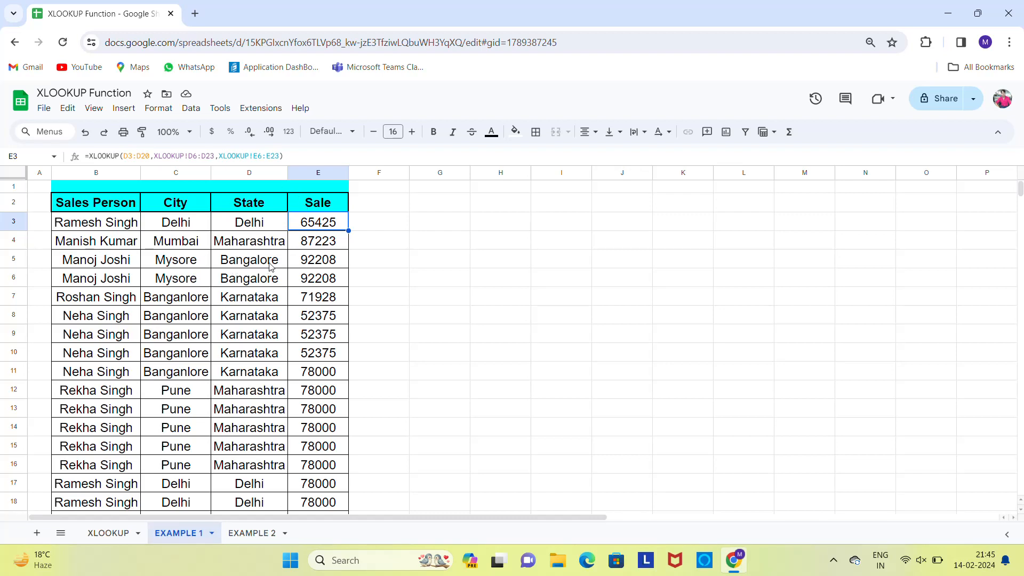
{"action": "left_click", "coordinate": [245, 534]}
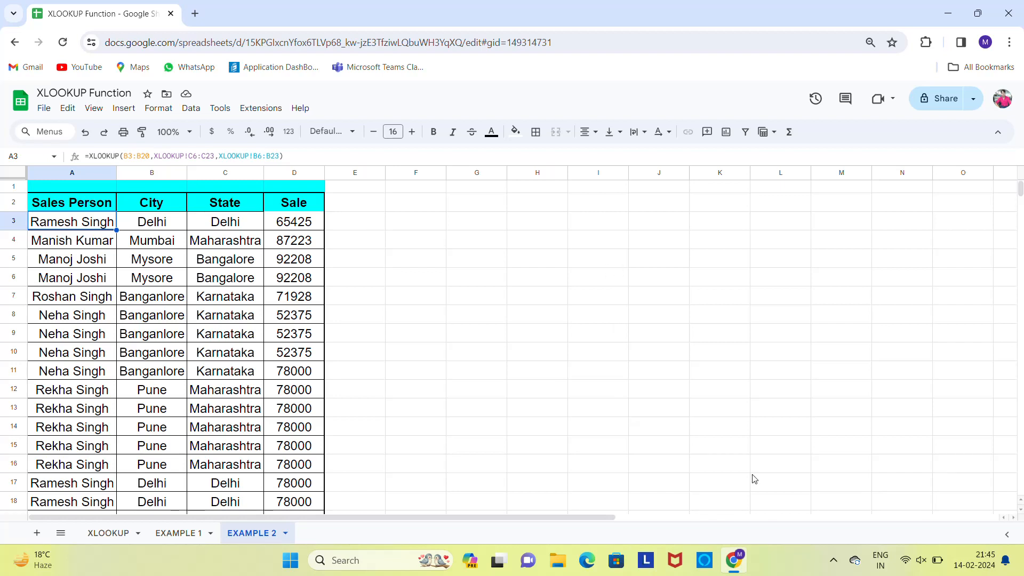
{"action": "left_click", "coordinate": [833, 560]}
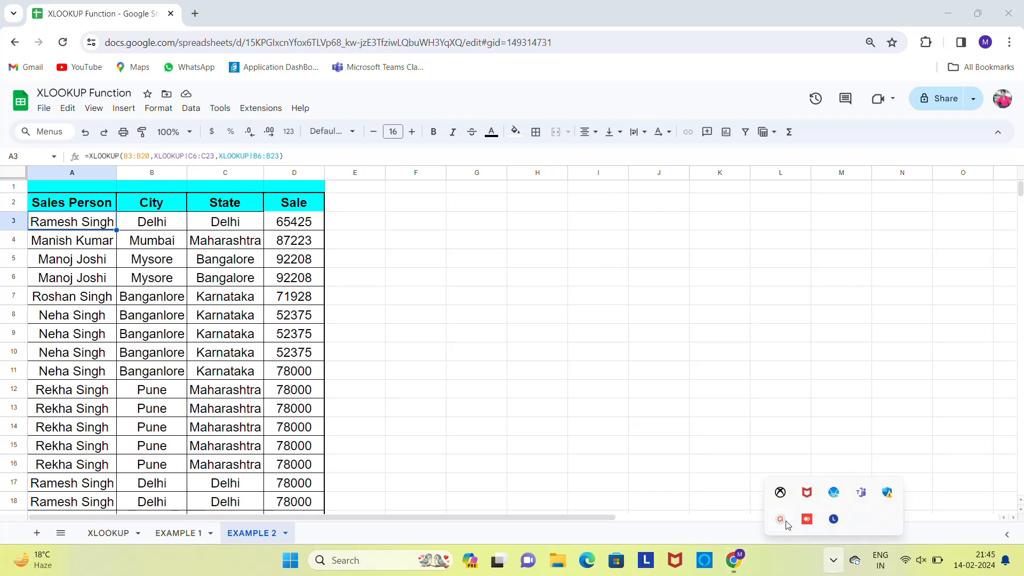